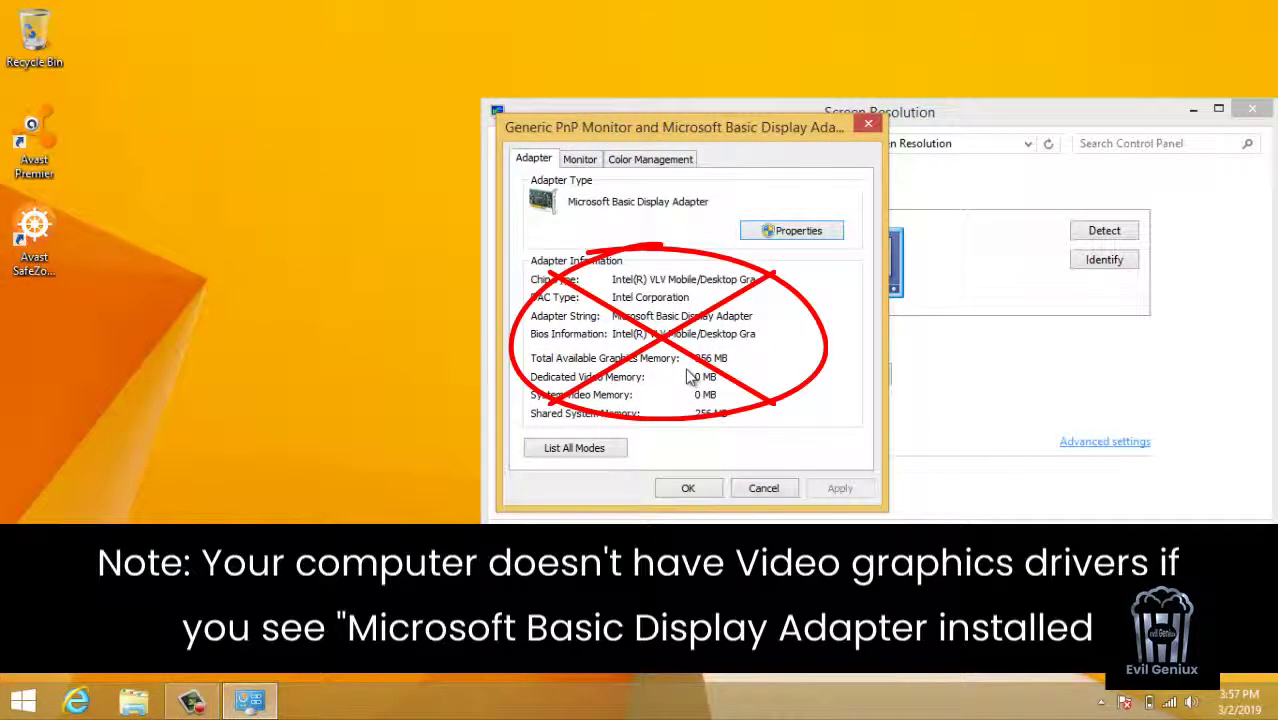
Close the display adapter properties and Screen Resolution windows, and open the System information to check the processor model
left_click(695, 485)
key("alt+F4")
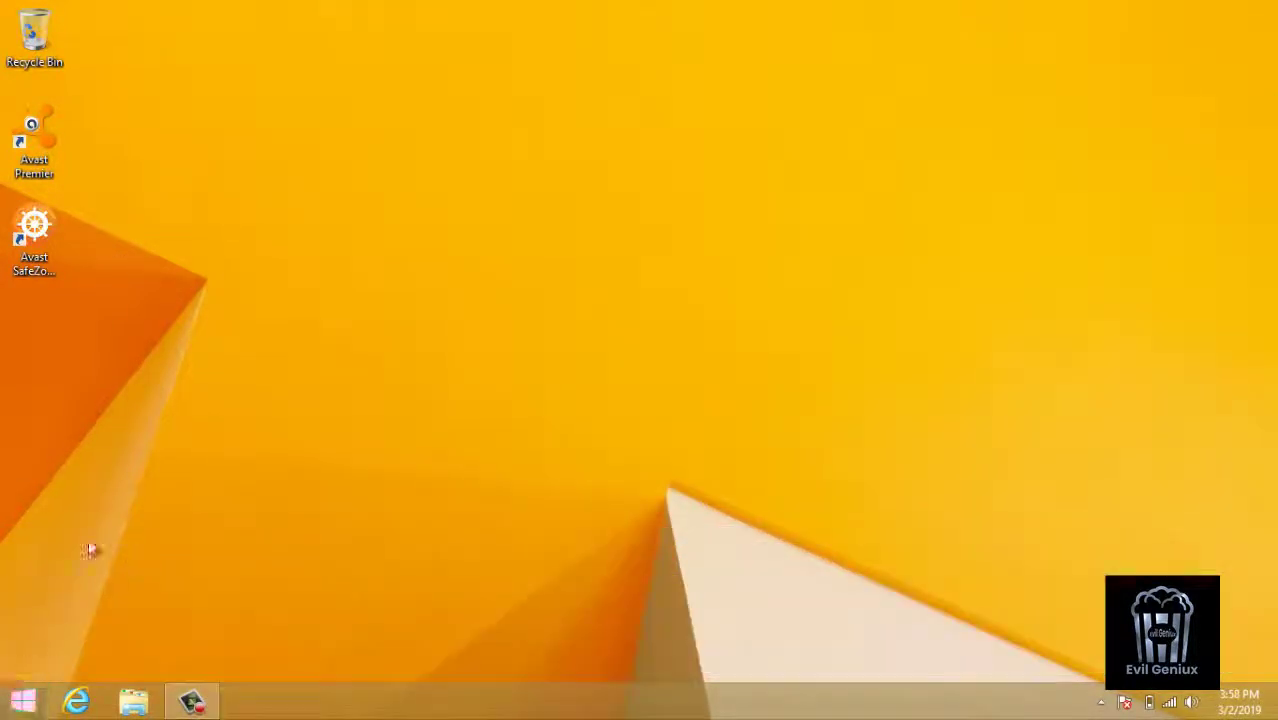
right_click(30, 702)
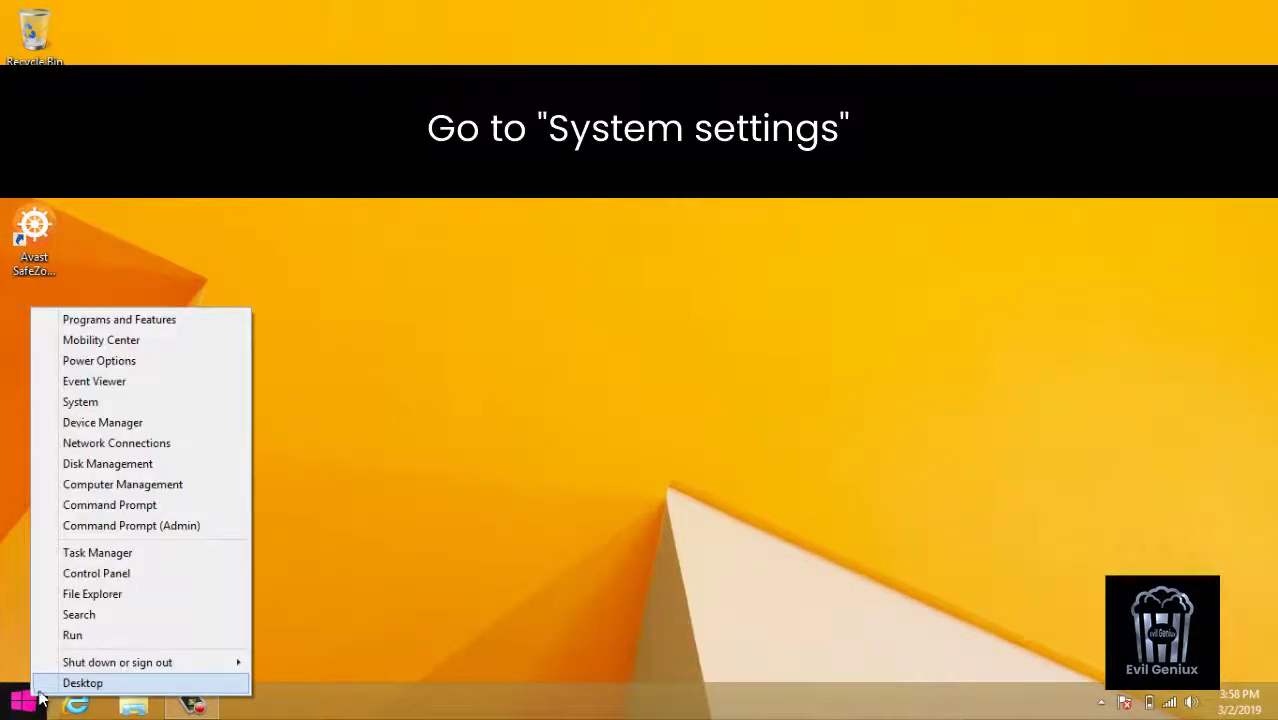
left_click(107, 404)
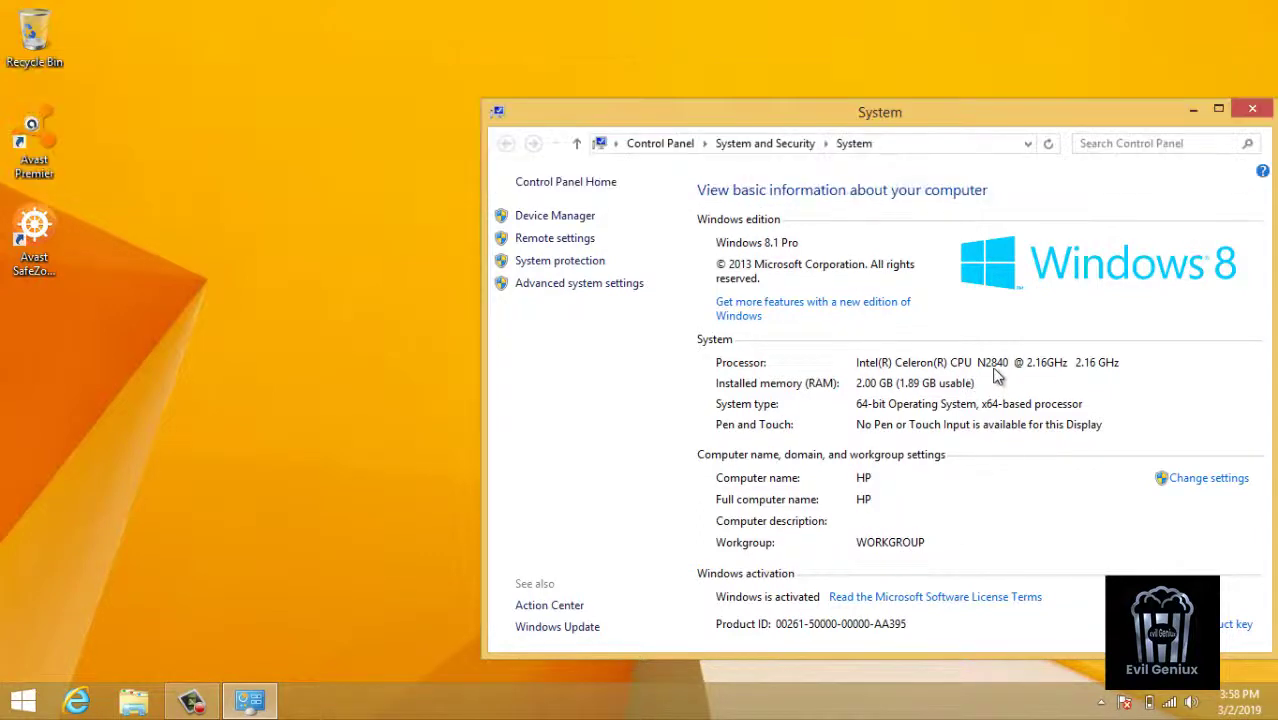
Switch to Internet Explorer and search Bing for "intel celeron n2840 hd graphics driver"
left_click(77, 700)
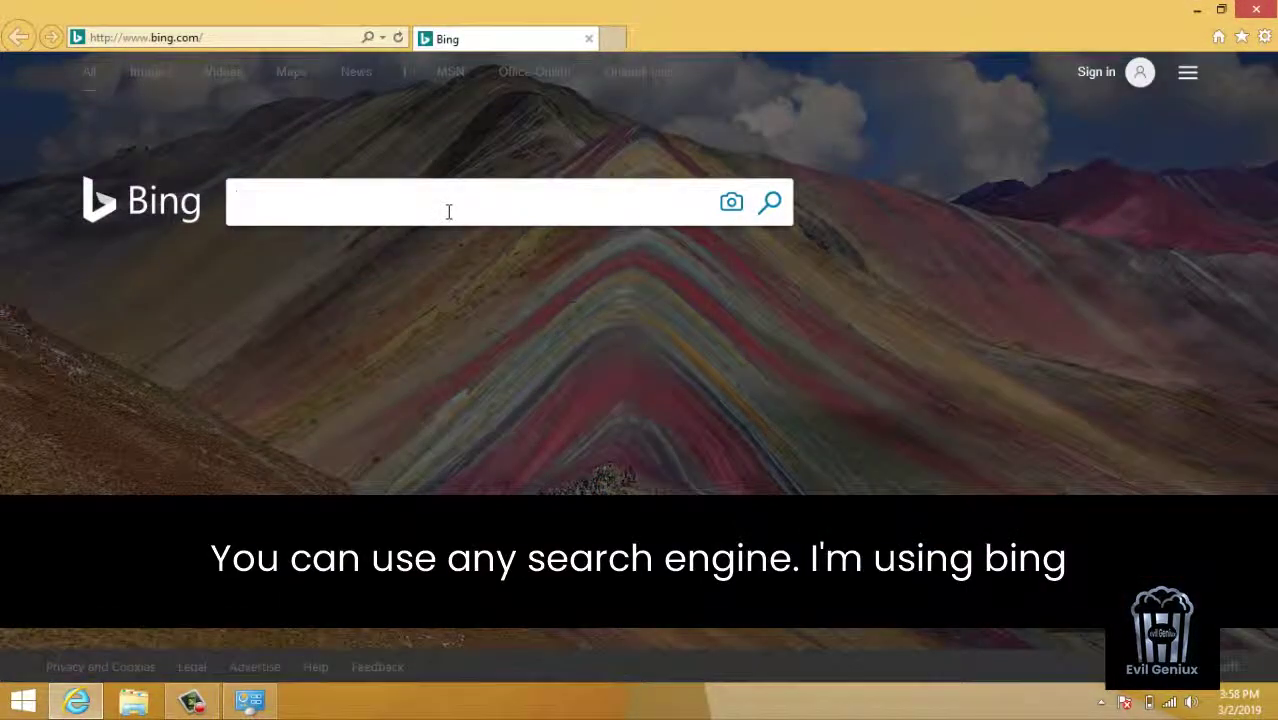
type("ntel ce")
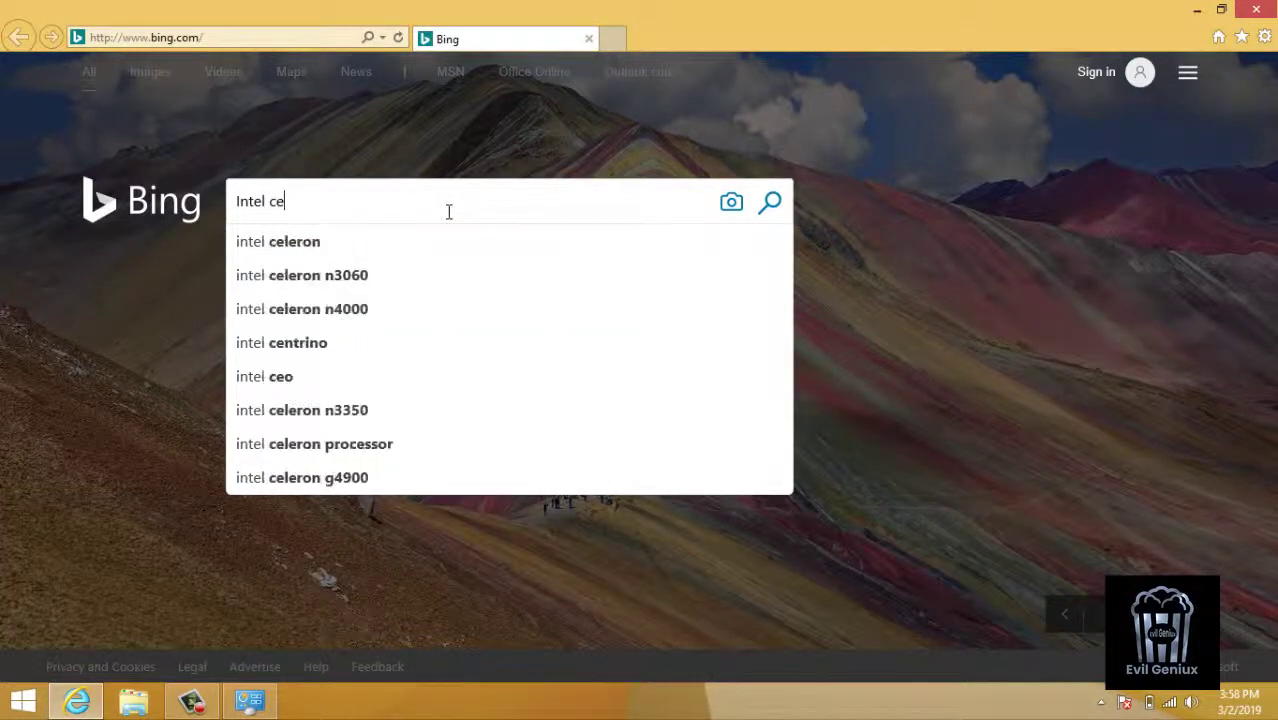
key("Down")
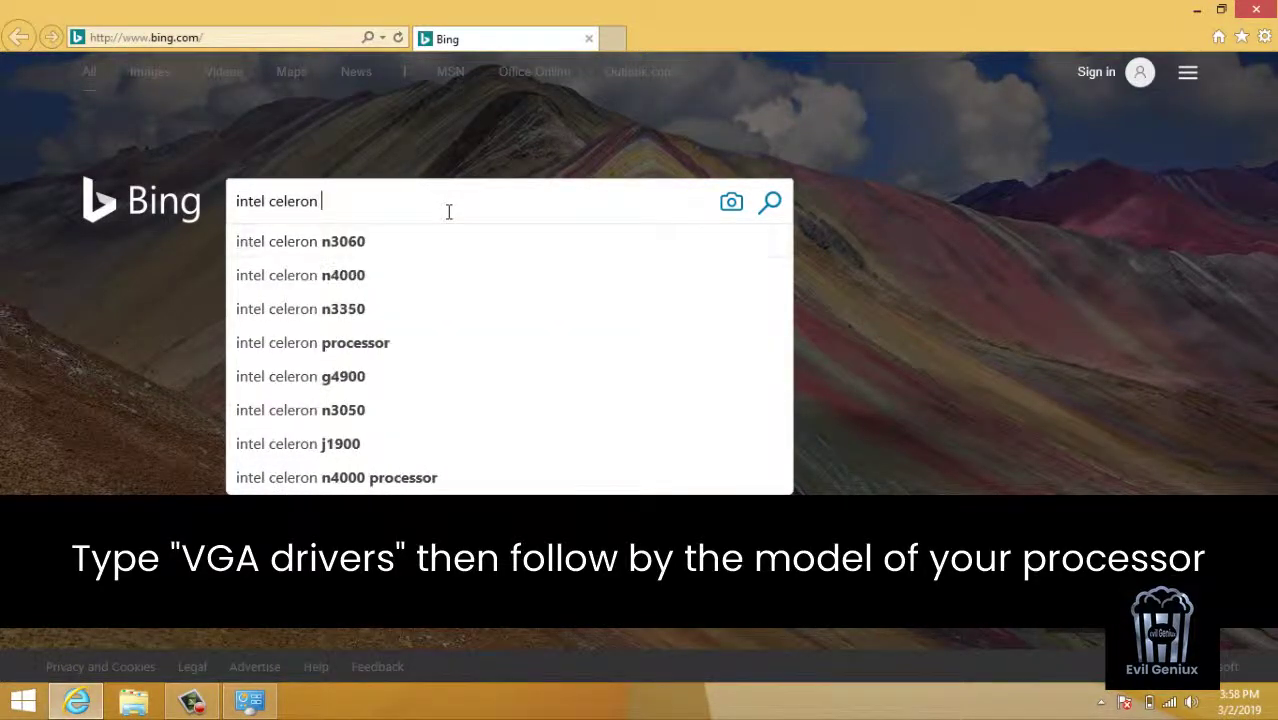
type("n2")
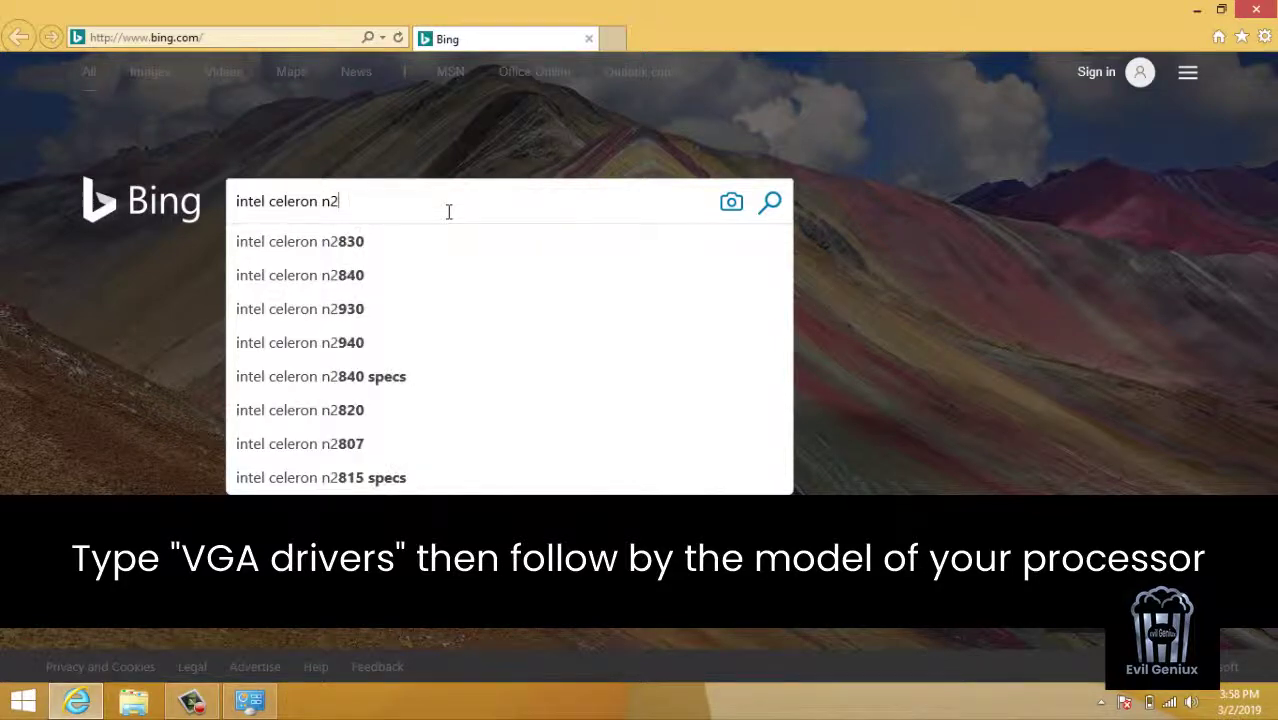
key("Down")
key("Down")
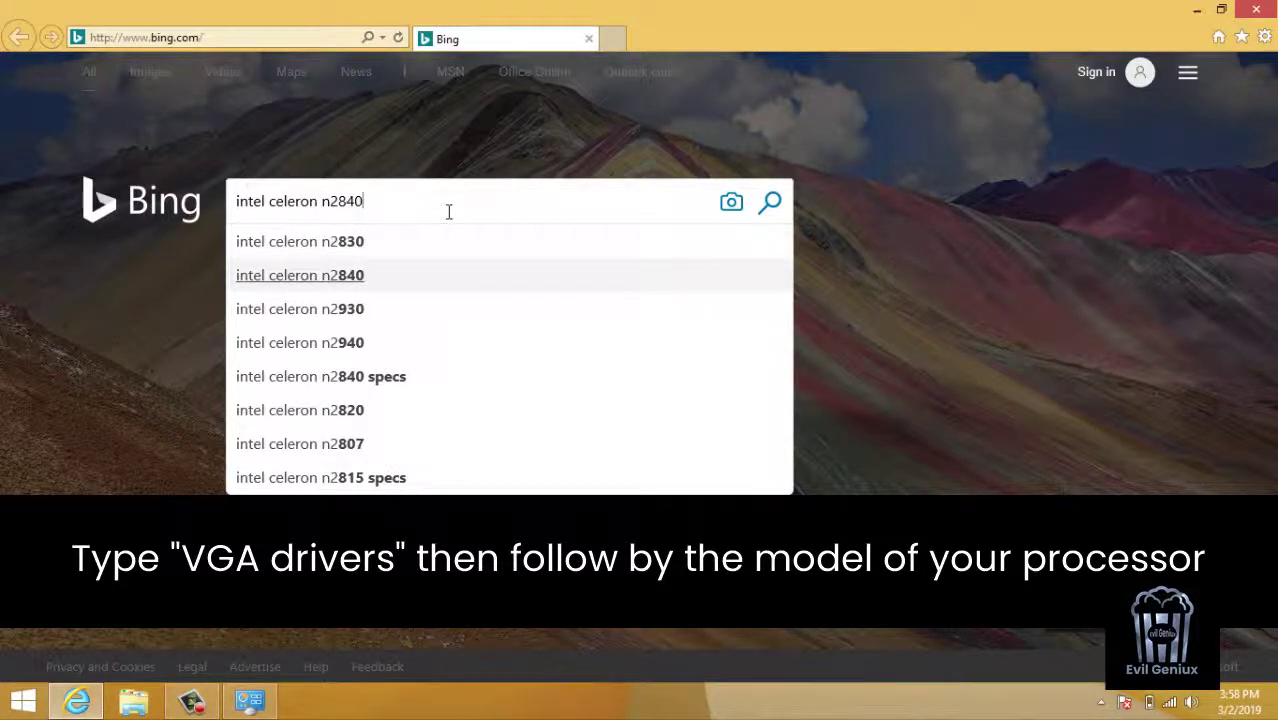
type("hd g")
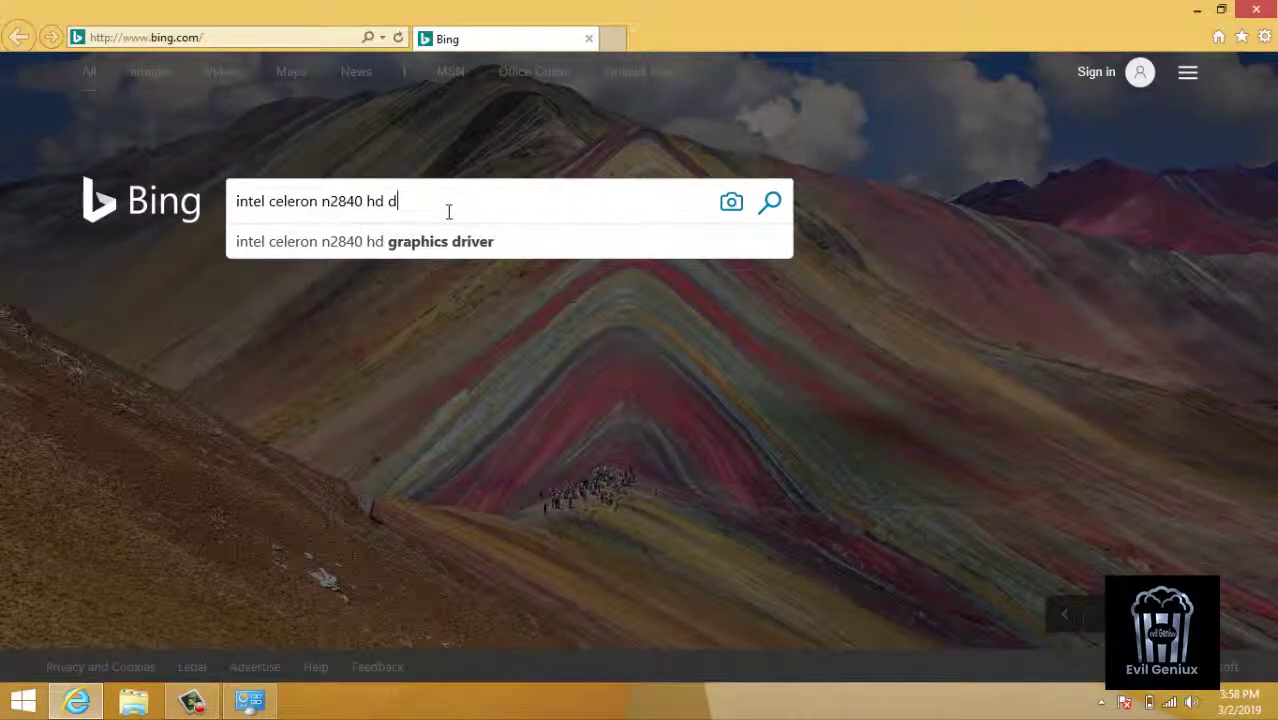
key("Down")
key("Return")
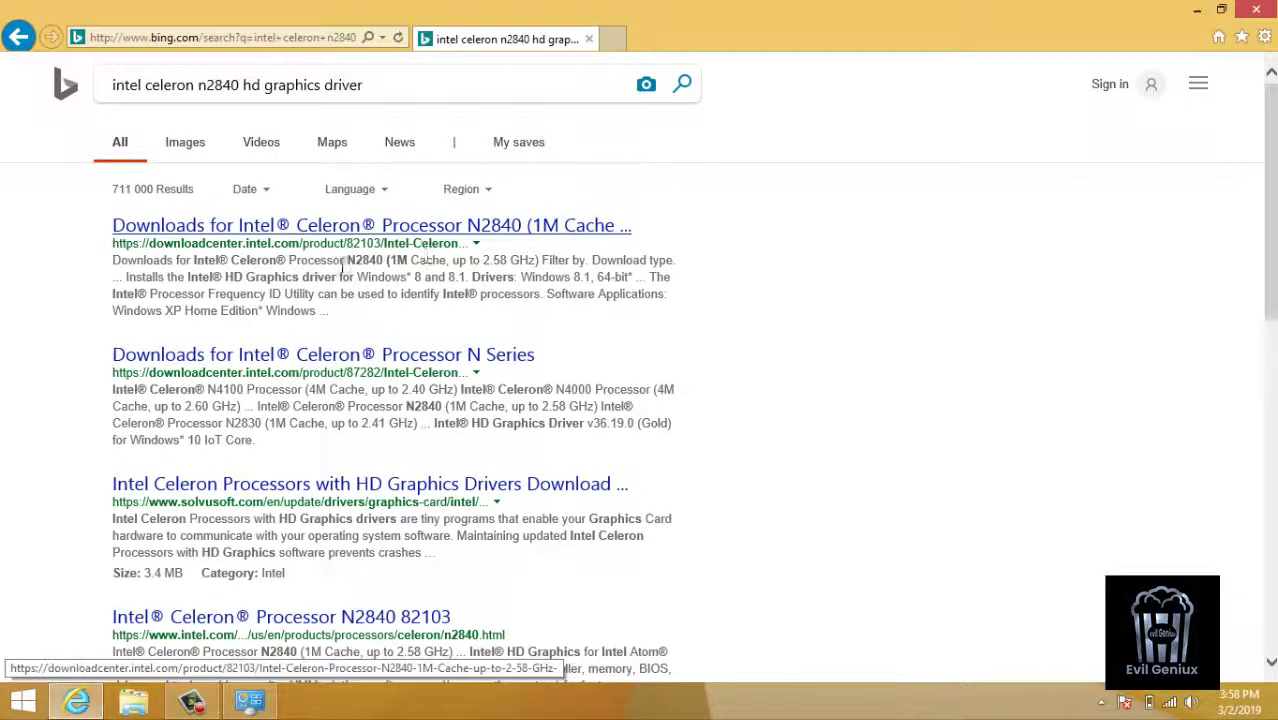
Open Intel's downloads page for the Celeron Processor N2840 and filter it by the operating system Windows 8.1, 64-bit
left_click(503, 235)
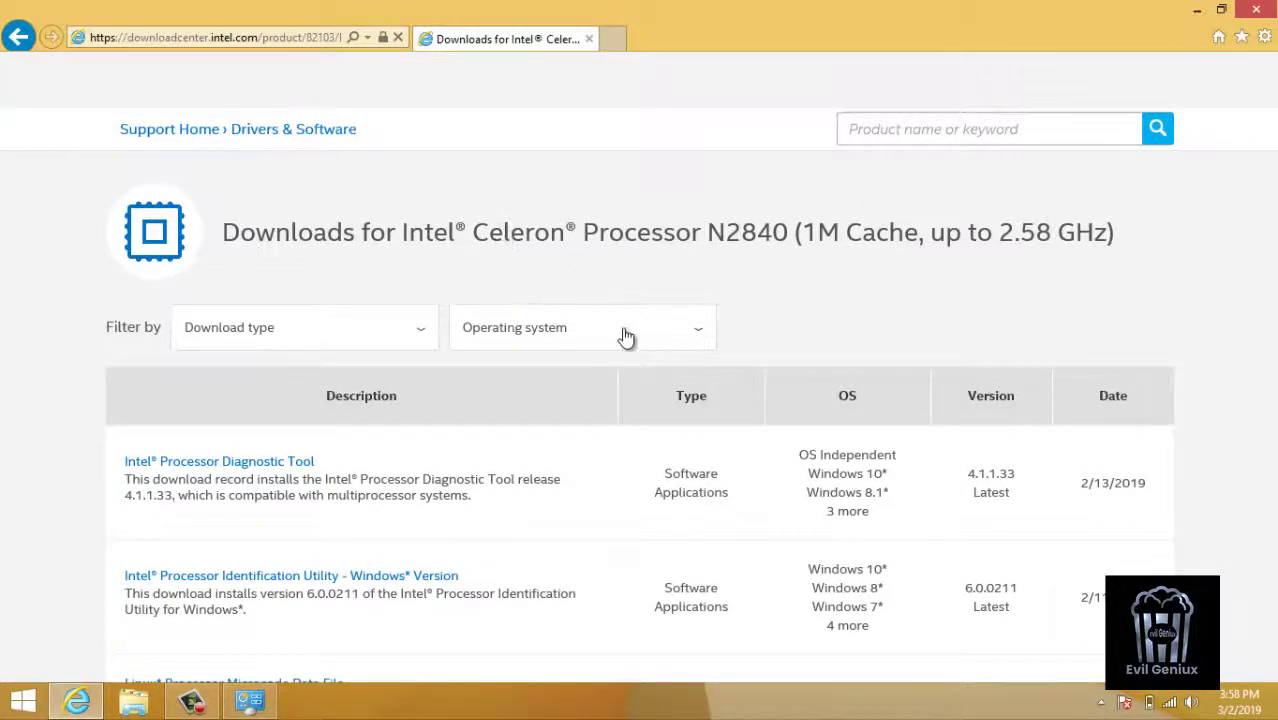
left_click(672, 341)
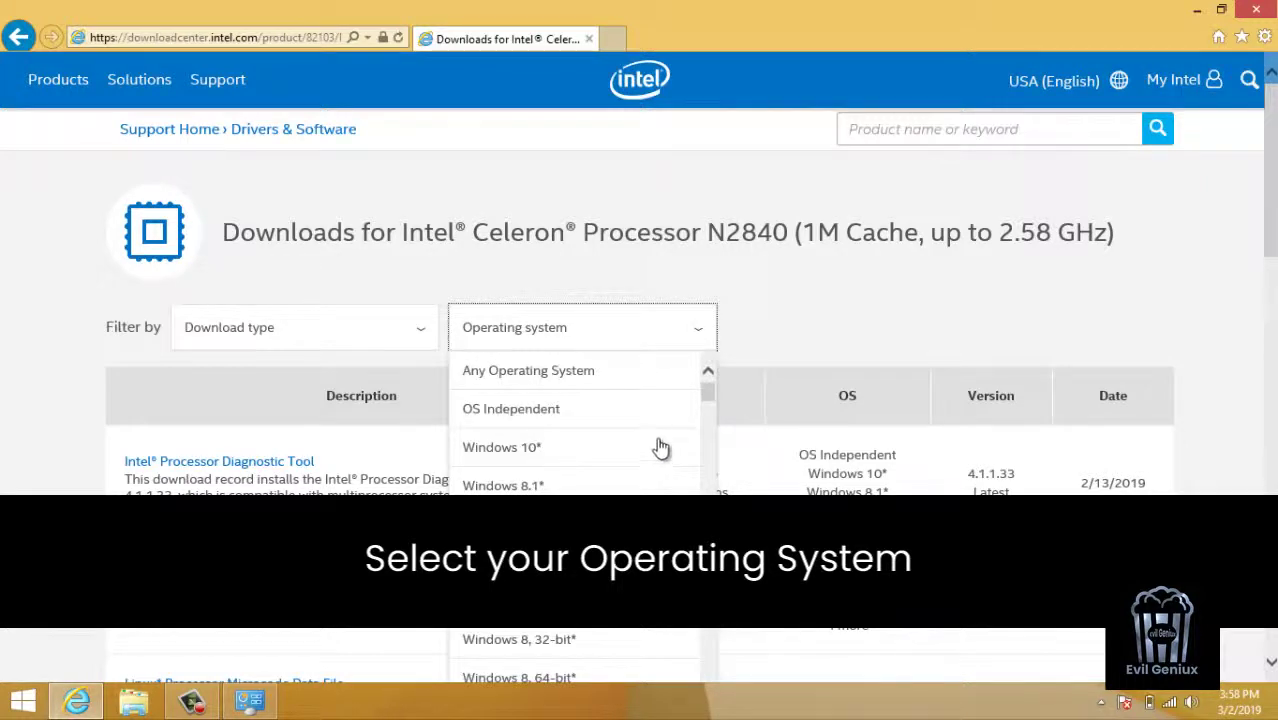
left_click_drag(707, 397, 708, 403)
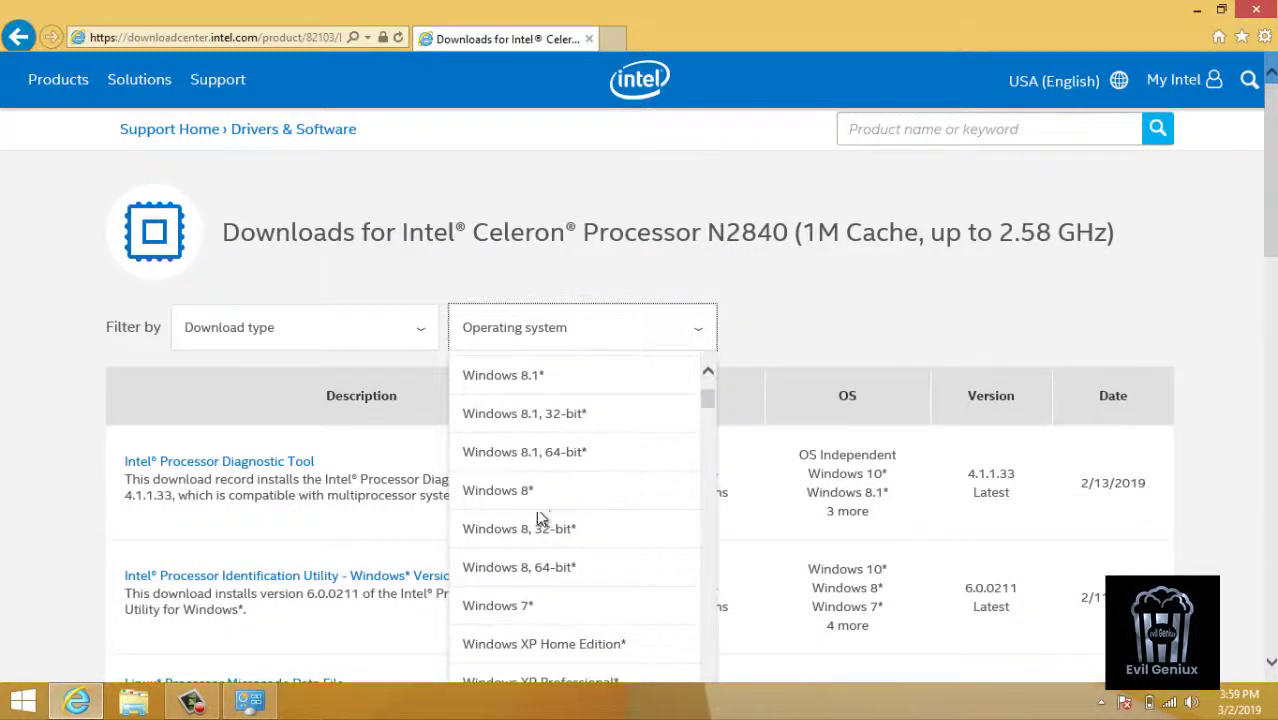
left_click(543, 456)
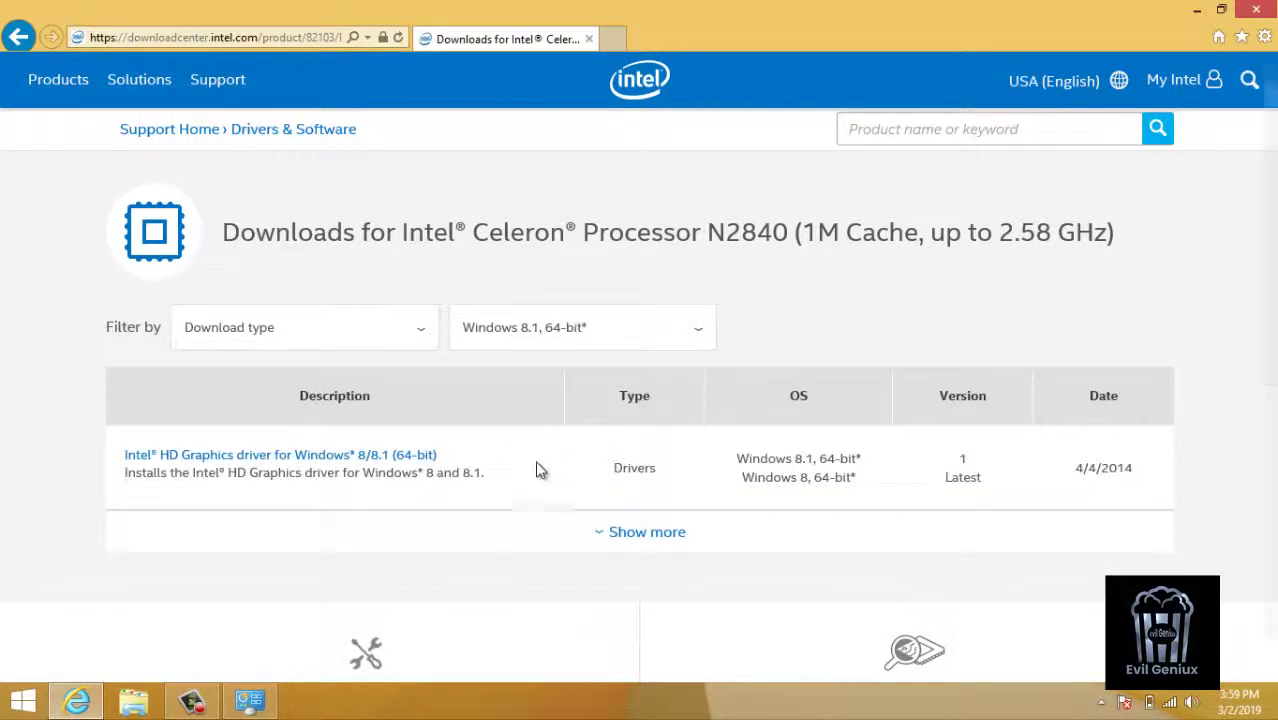
Download the Intel HD Graphics driver gfx_win8_8.1_64_15.33.19.3540.zip, accepting the license agreement and saving it in the Downloads folder
left_click(386, 466)
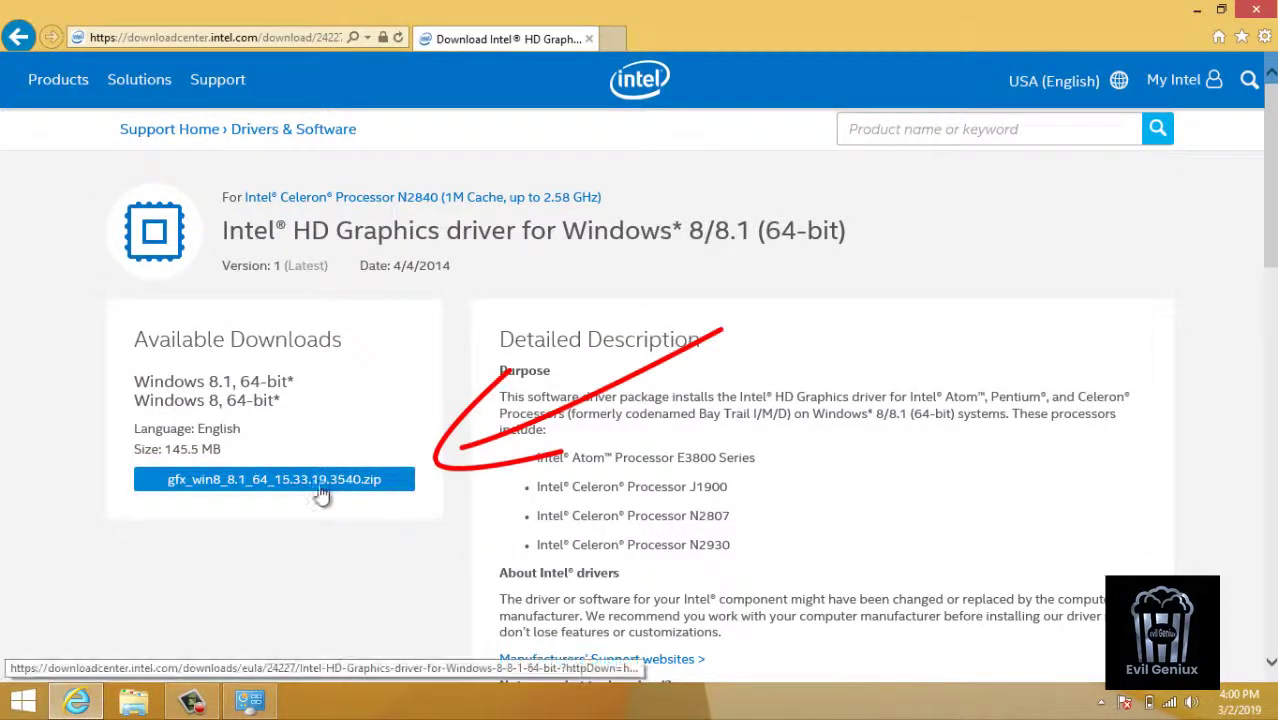
left_click(273, 486)
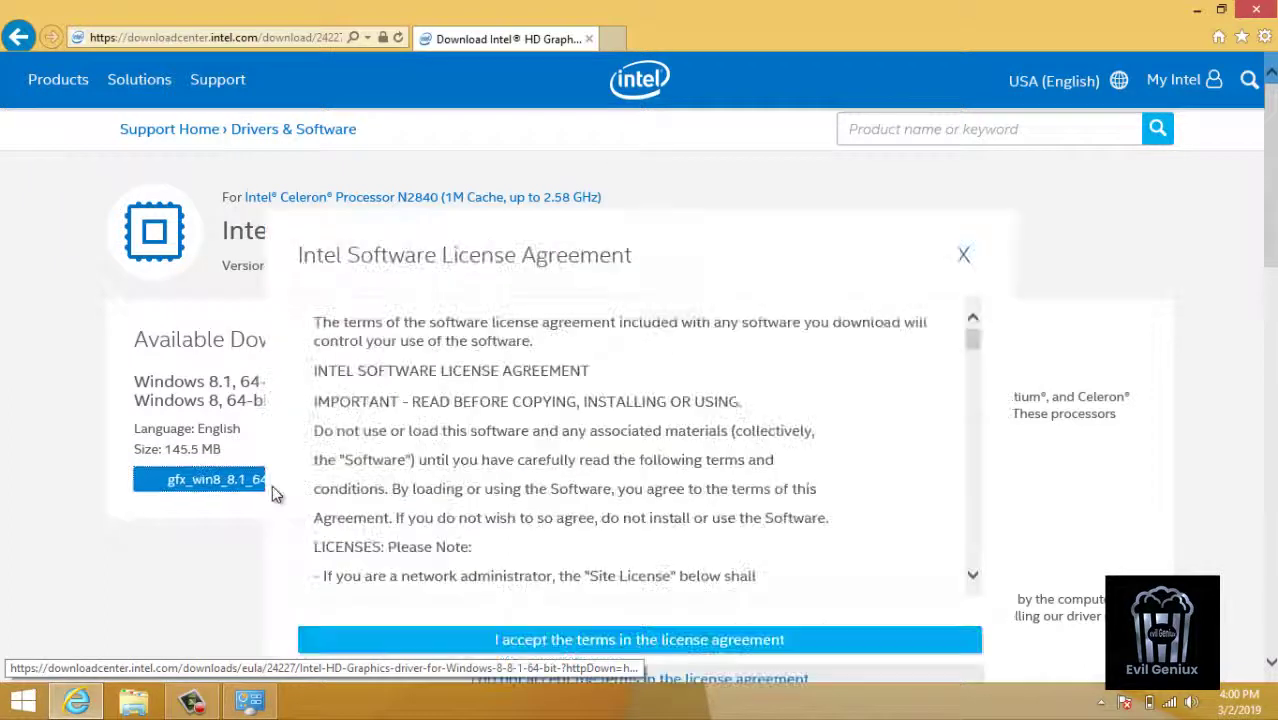
left_click(580, 641)
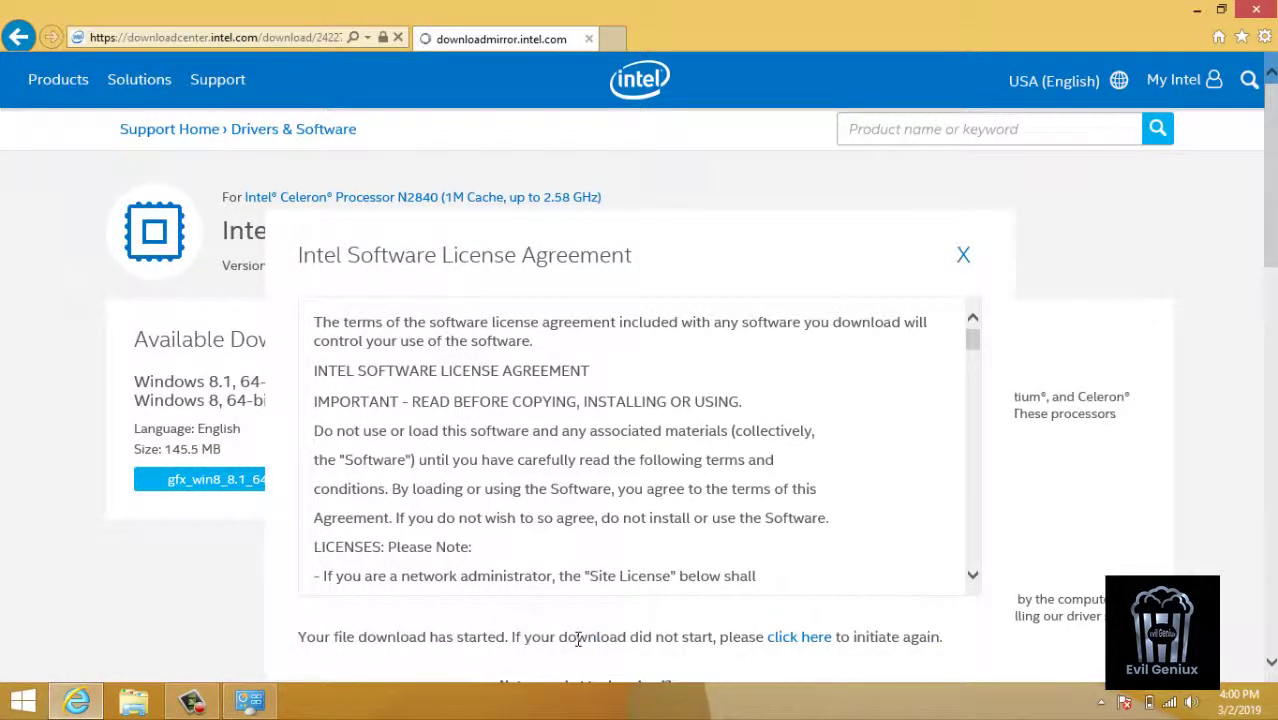
scroll(582, 520, "down", 1)
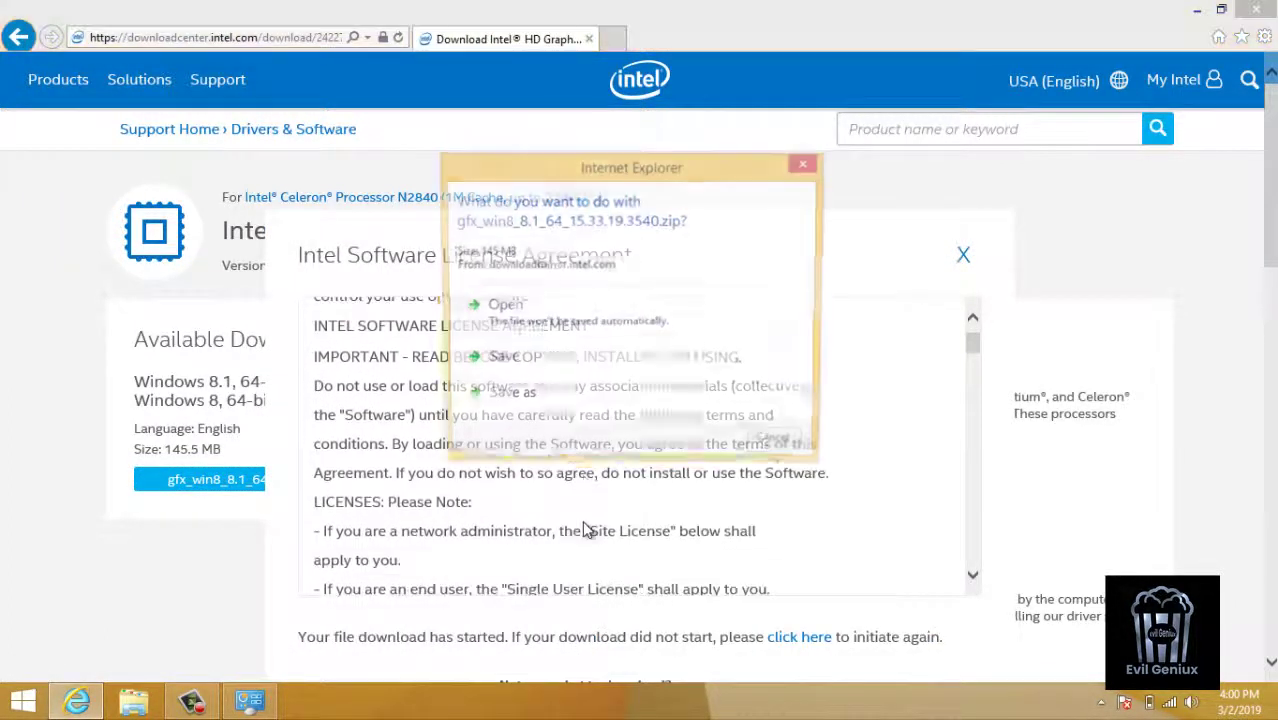
left_click(527, 398)
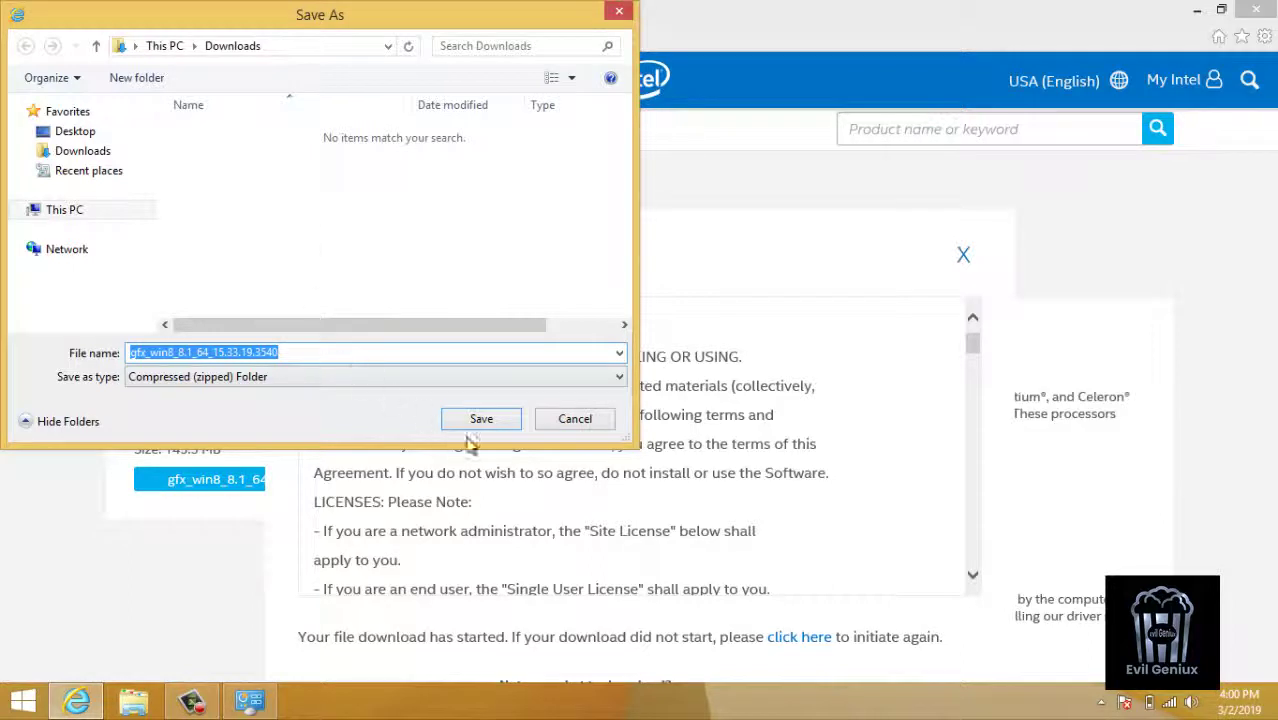
left_click(481, 421)
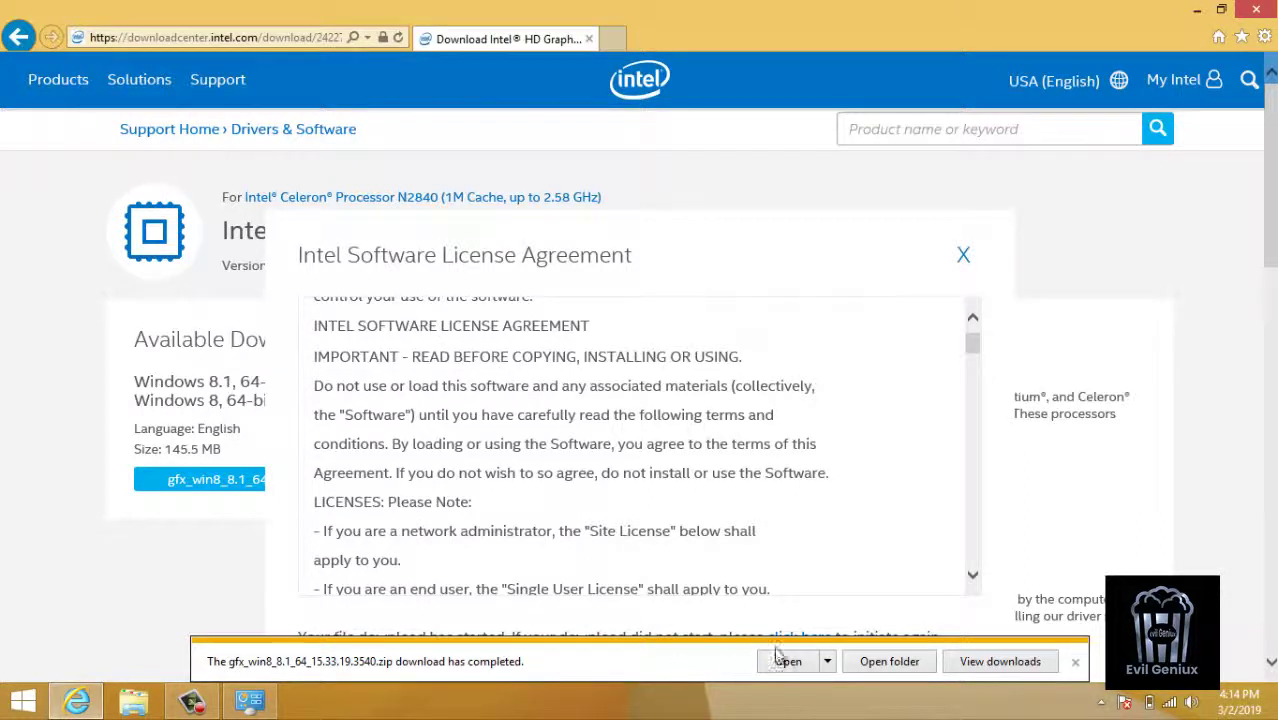
Show the downloaded driver zip in its folder and extract all its contents to gfx_win8_8.1_64_15.33.19.3540 in Downloads
left_click(857, 669)
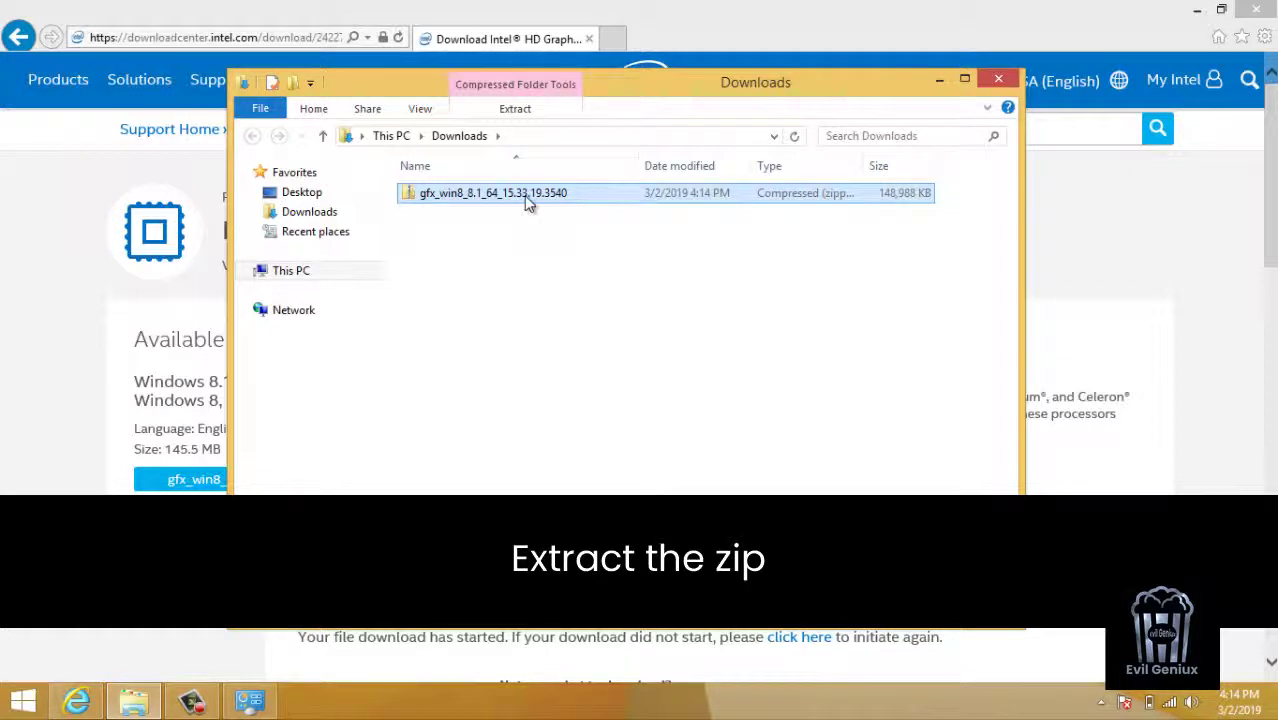
right_click(524, 195)
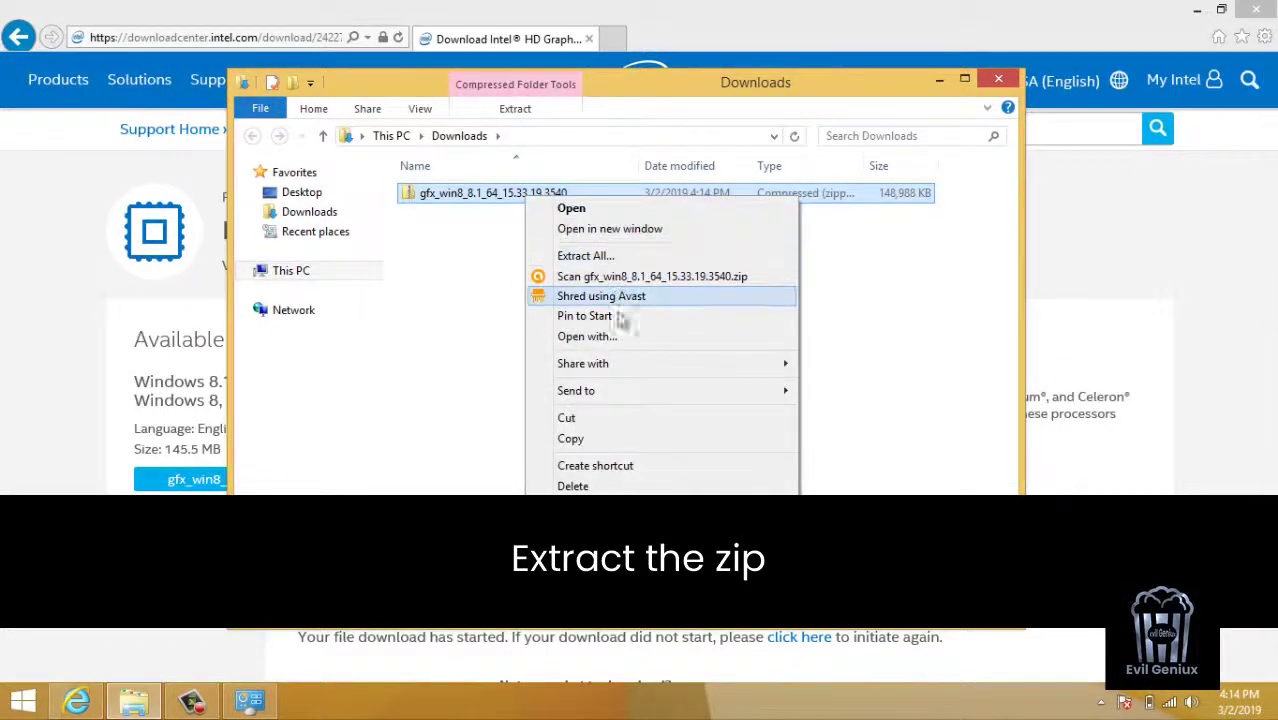
left_click(570, 257)
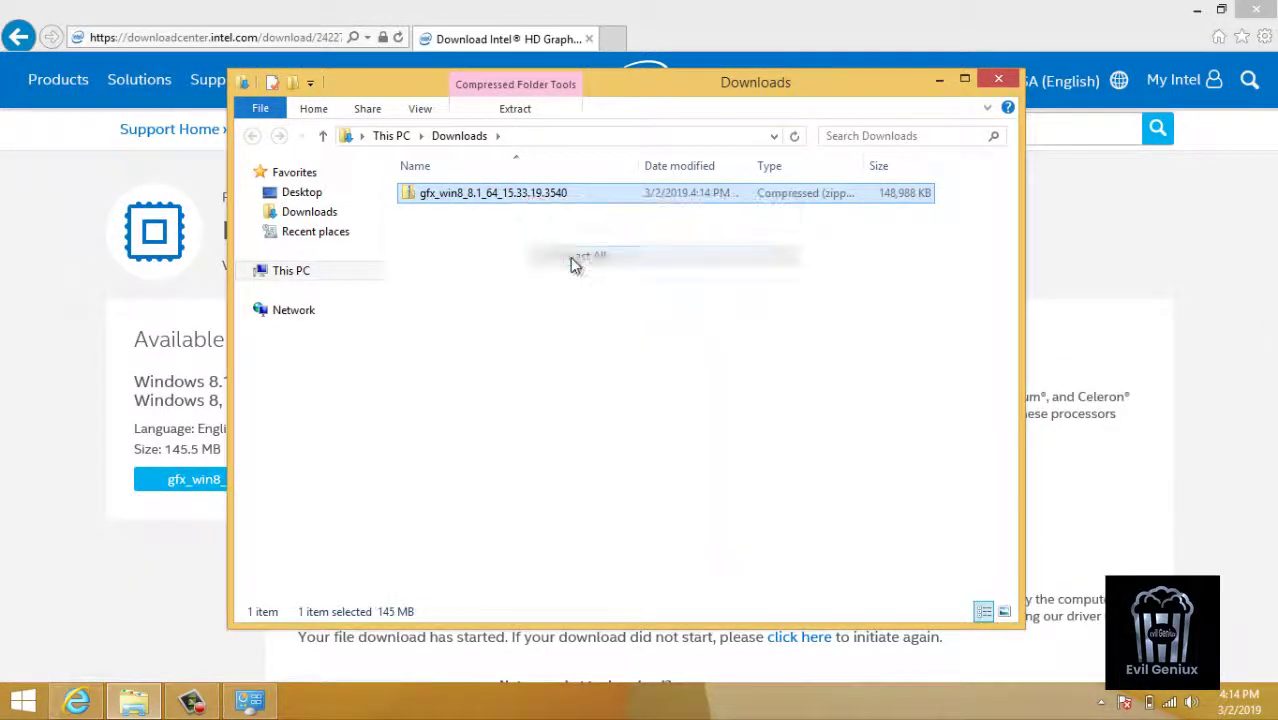
left_click(826, 536)
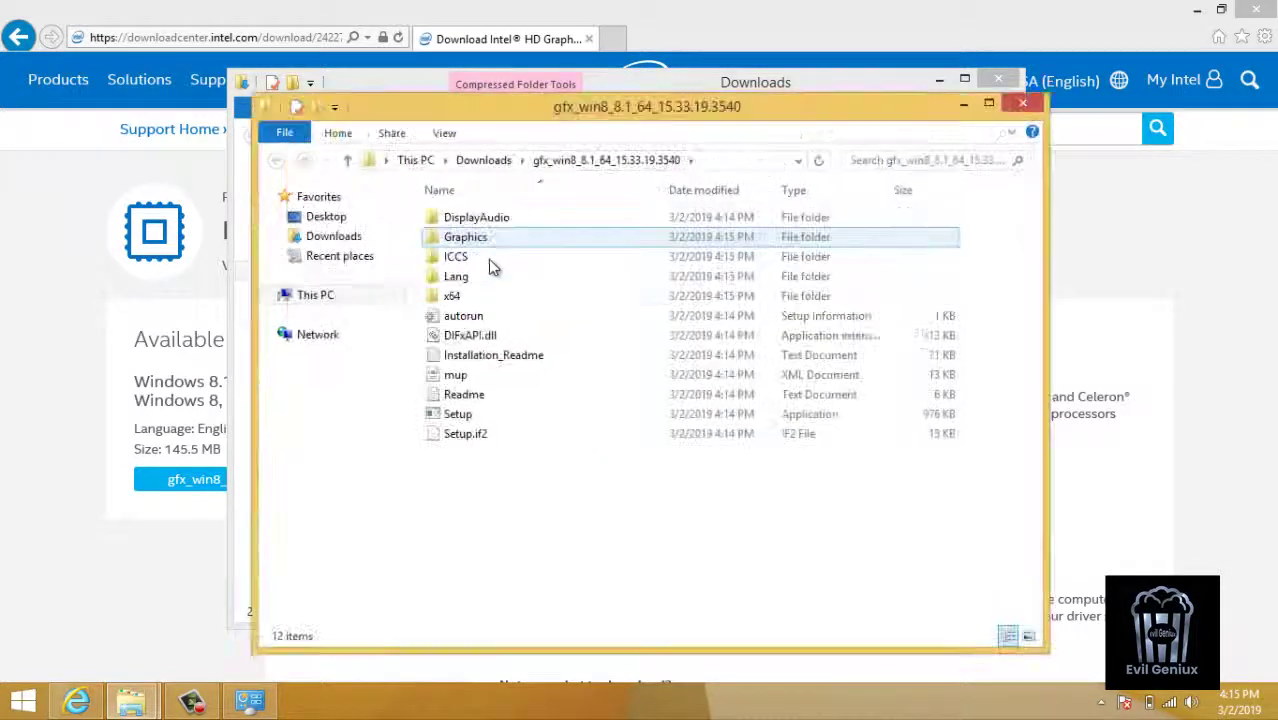
Run Setup from the extracted folder despite the SmartScreen notice, accept the license agreement and start installing the Intel Graphics Driver
left_click(455, 417)
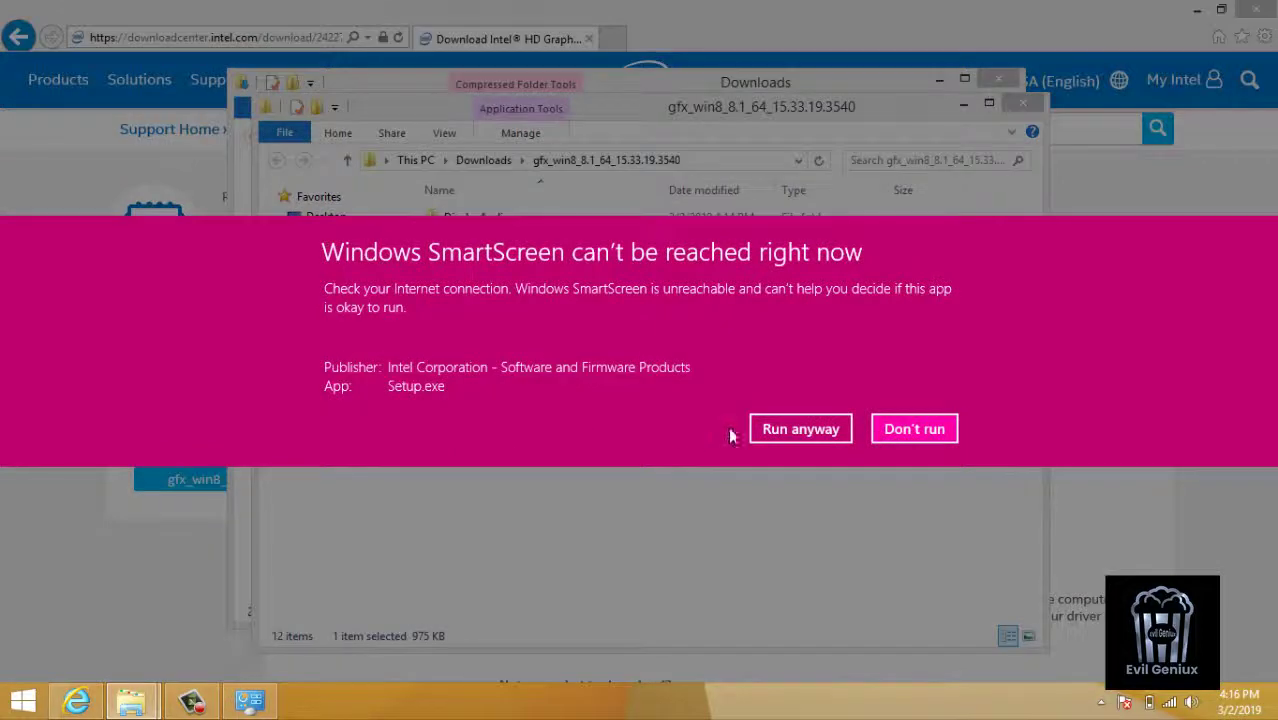
left_click(778, 434)
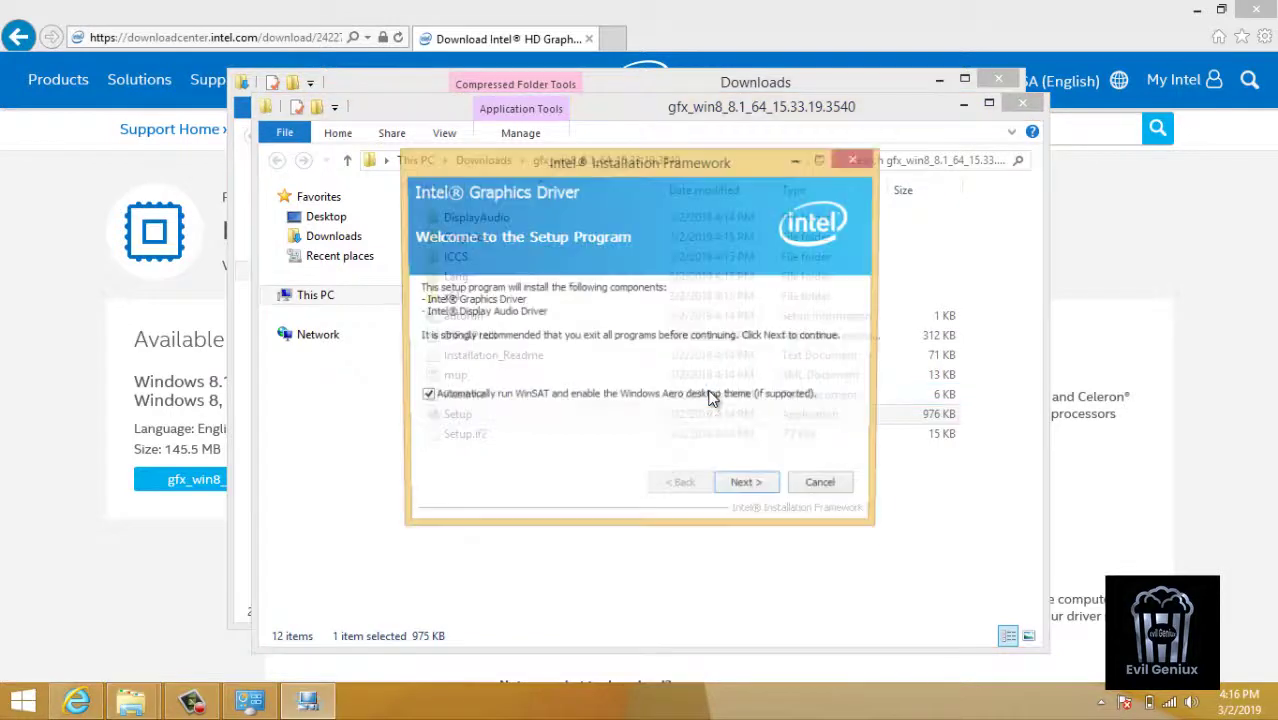
left_click(750, 490)
left_click(750, 488)
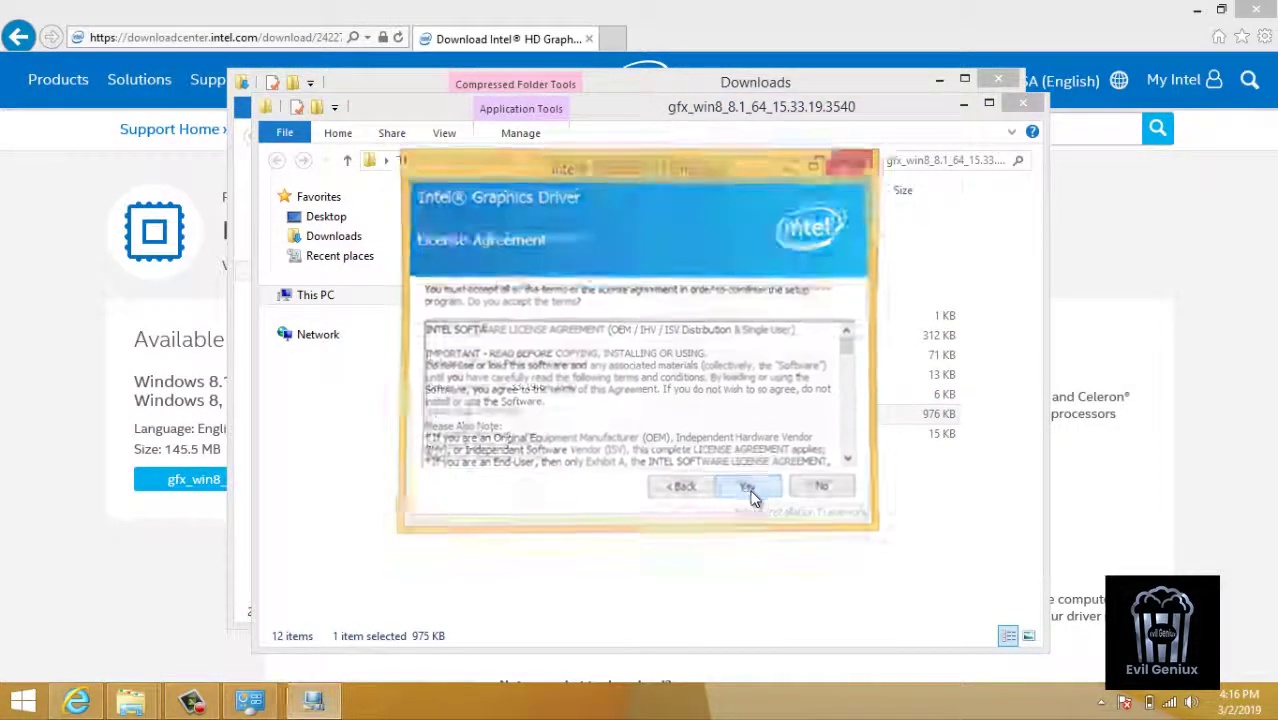
left_click(752, 488)
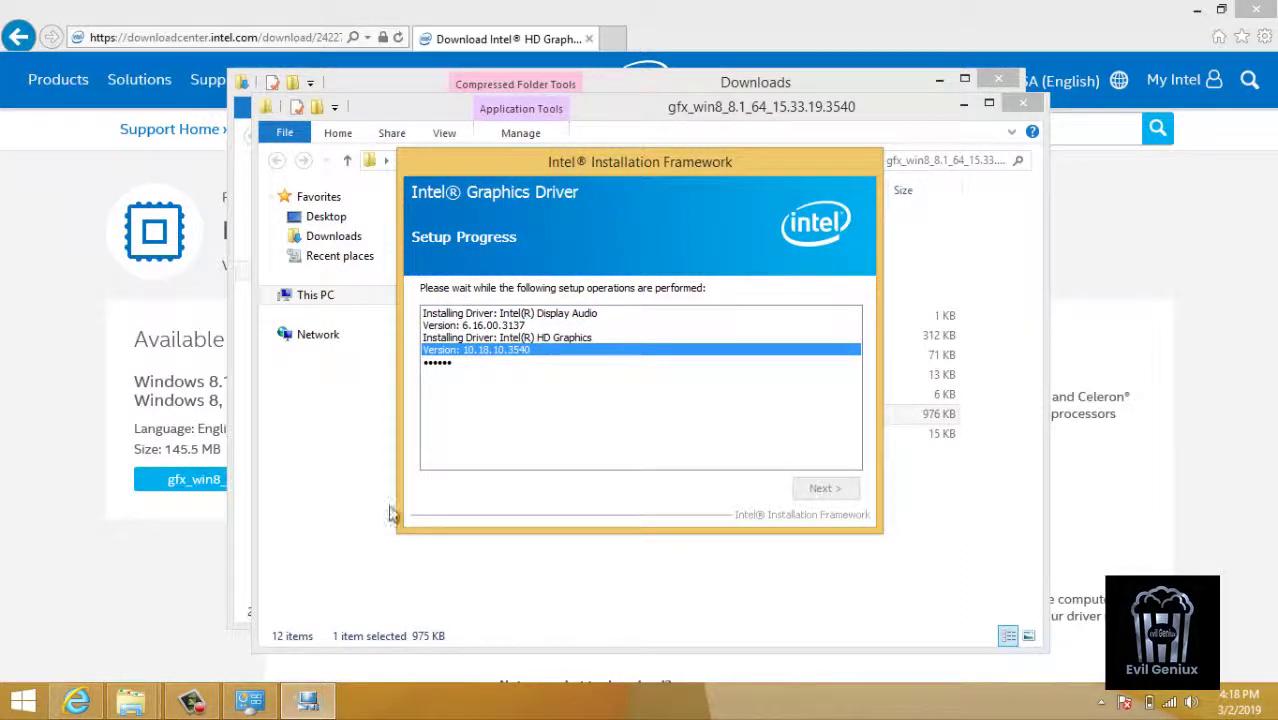
Close both File Explorer windows, the browser and the System window while the driver setup runs
right_click(318, 488)
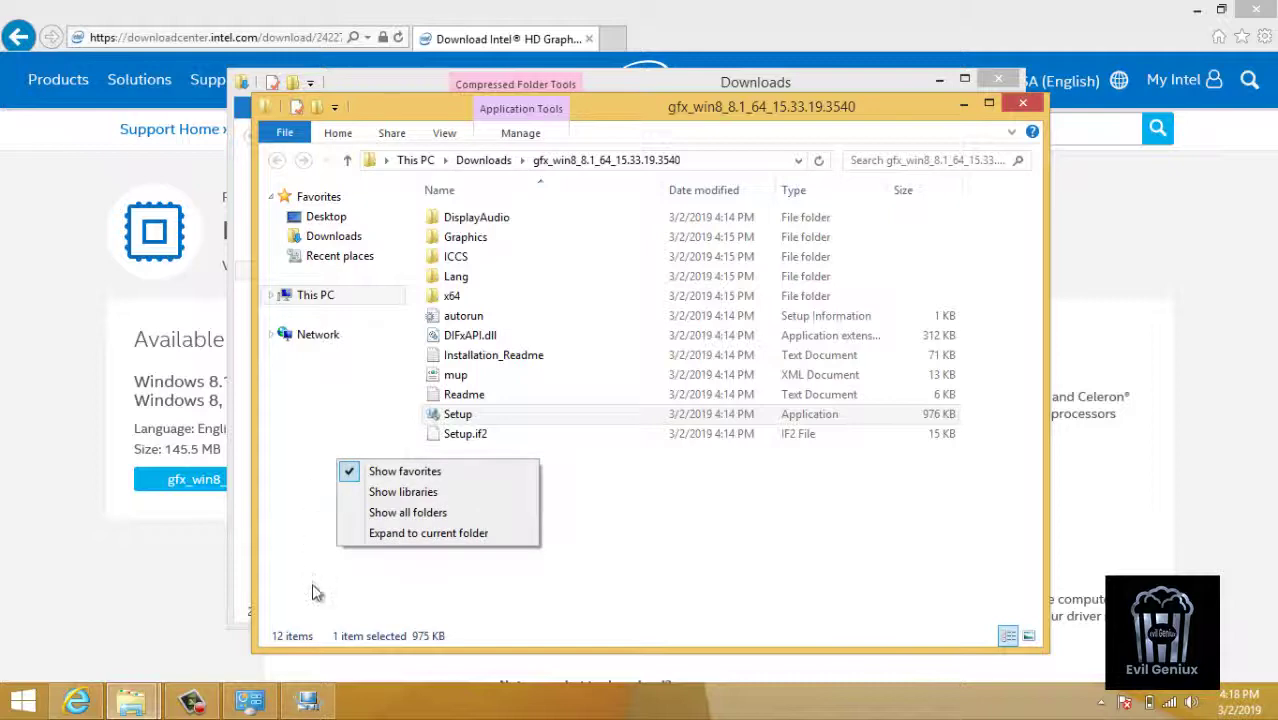
left_click(1027, 107)
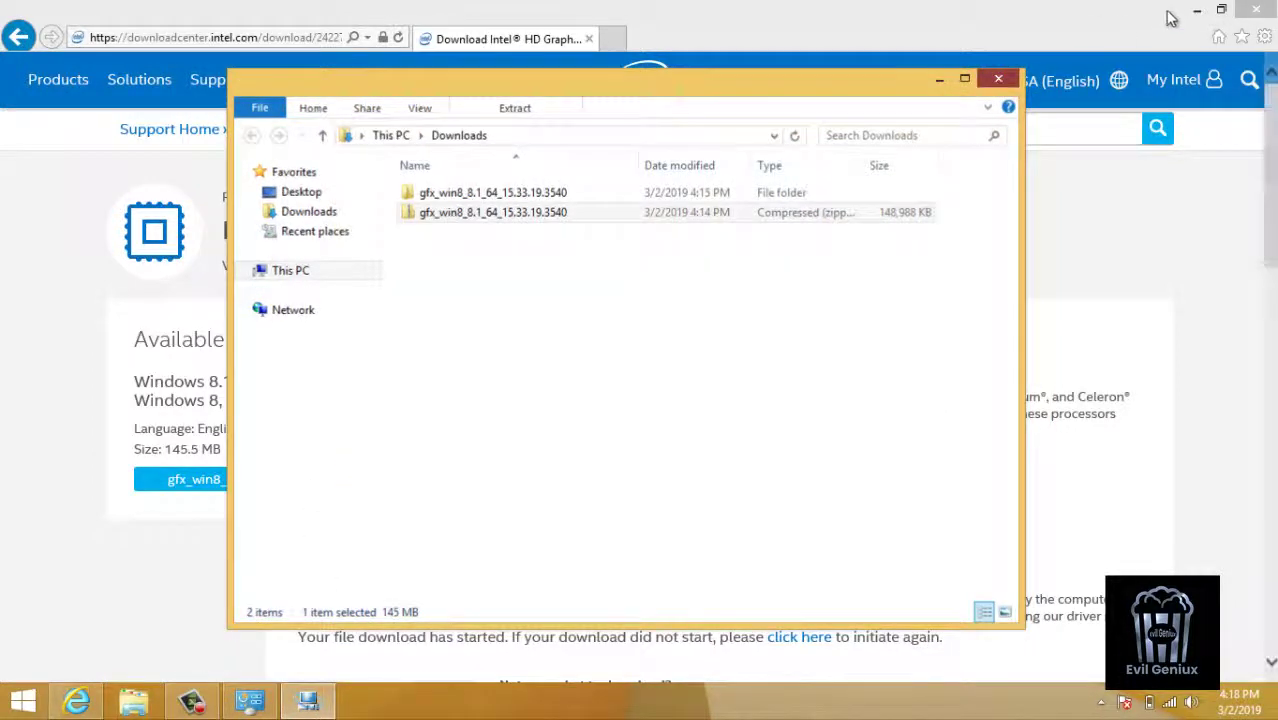
left_click(1000, 80)
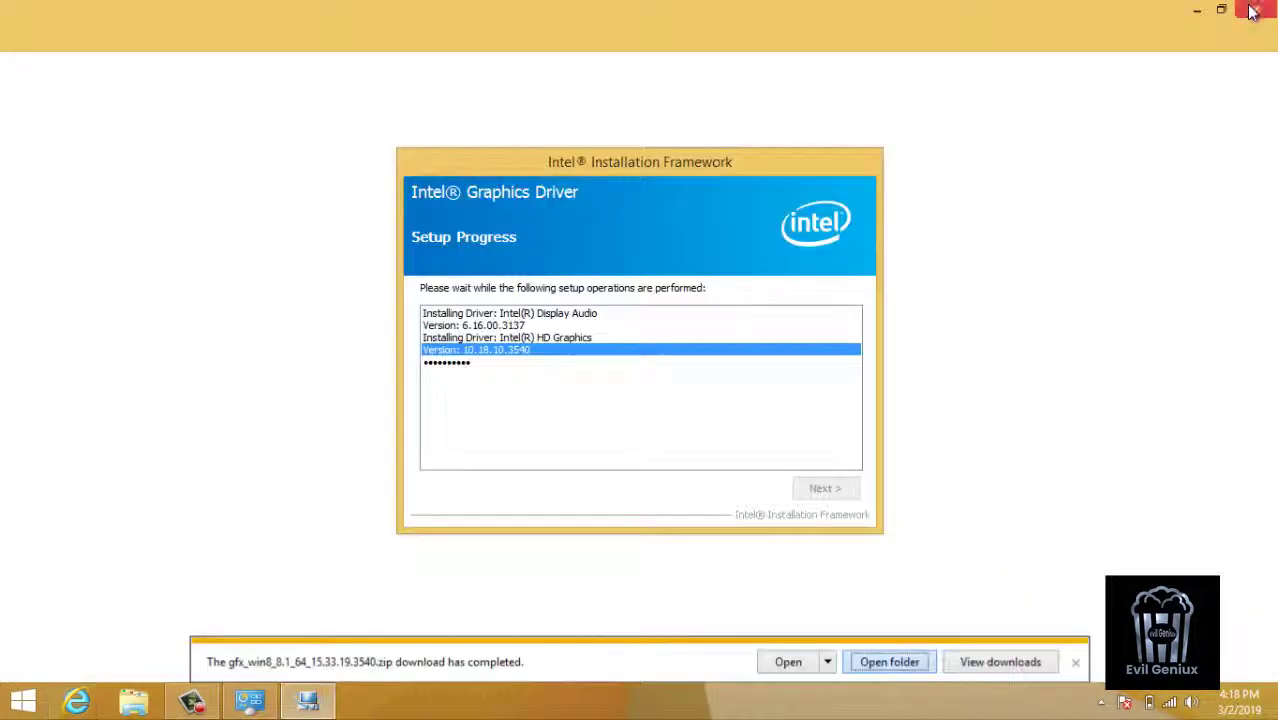
left_click(1253, 10)
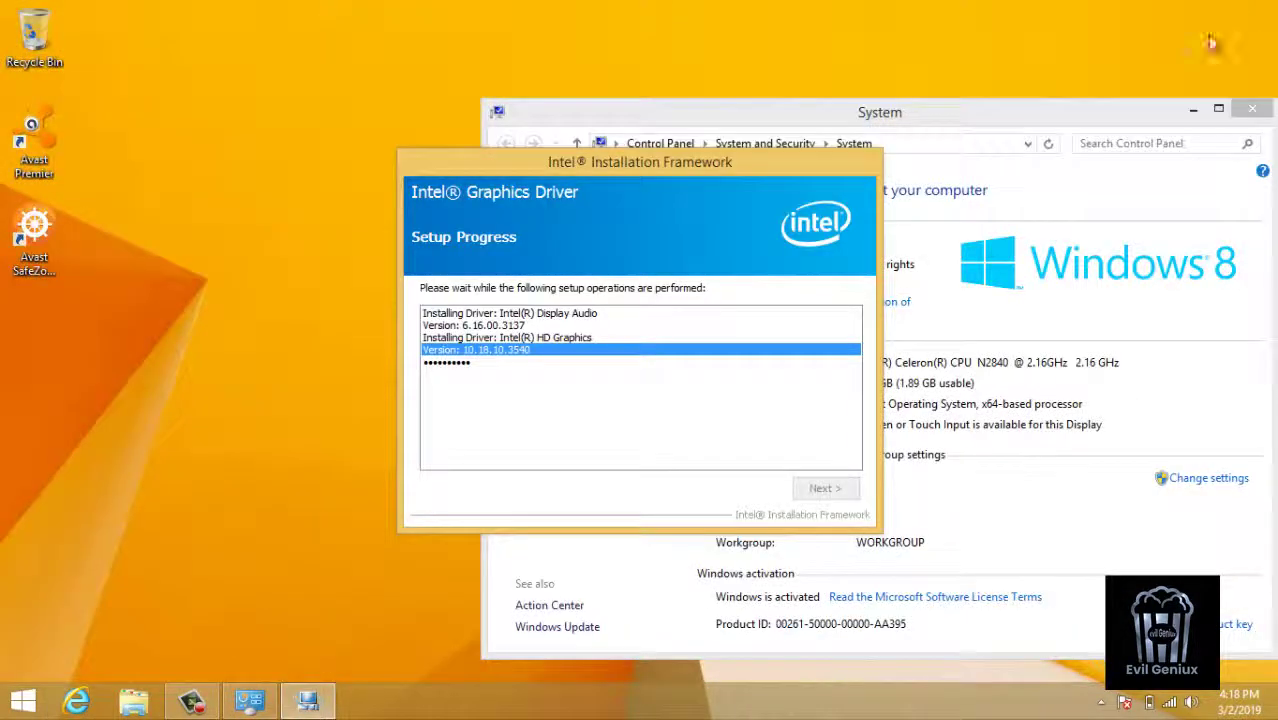
left_click(1253, 115)
left_click(1253, 115)
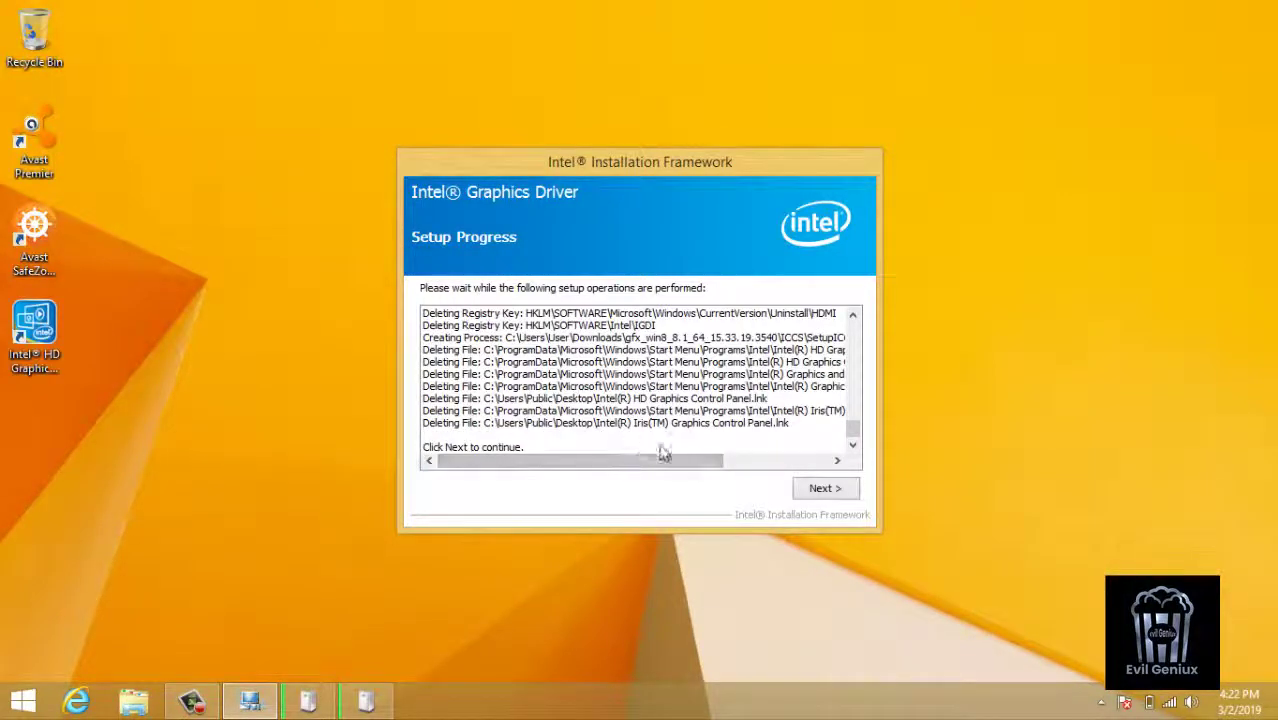
Continue past the Setup Progress page of the Intel Graphics Driver installation
left_click(801, 495)
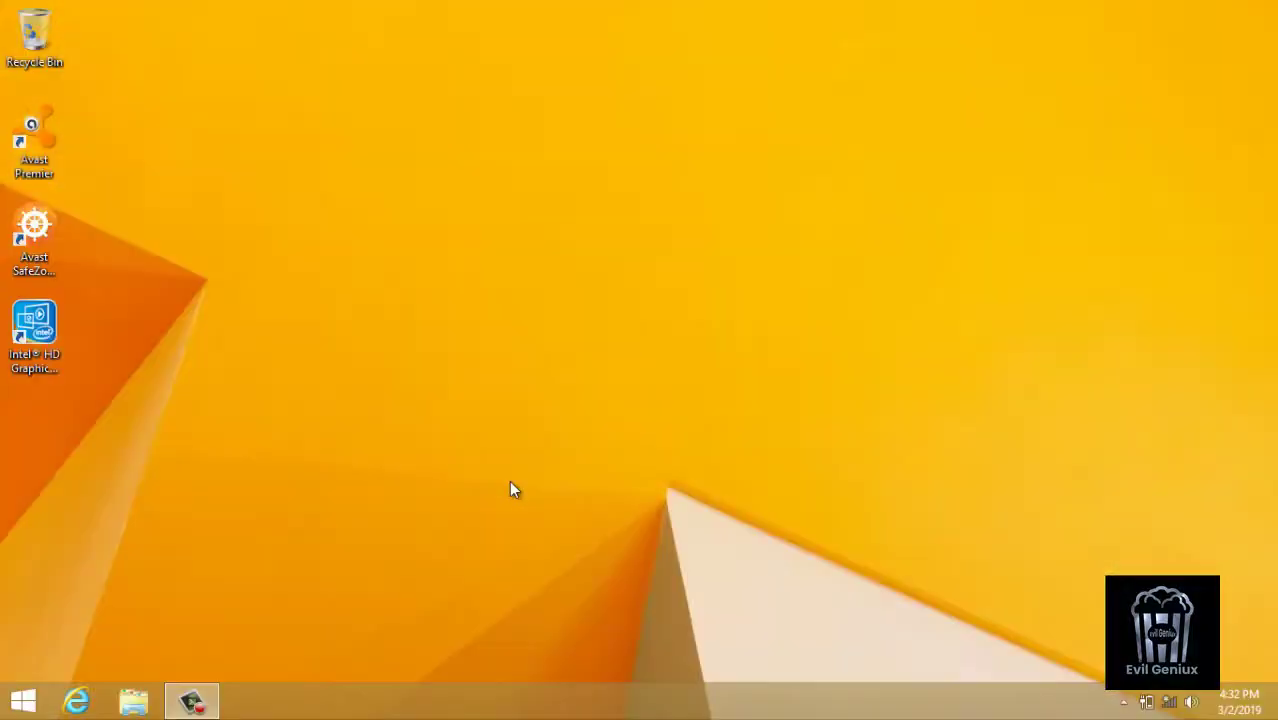
Refresh the desktop and check its context menu for the Graphics Properties and Graphics Options entries
right_click(512, 178)
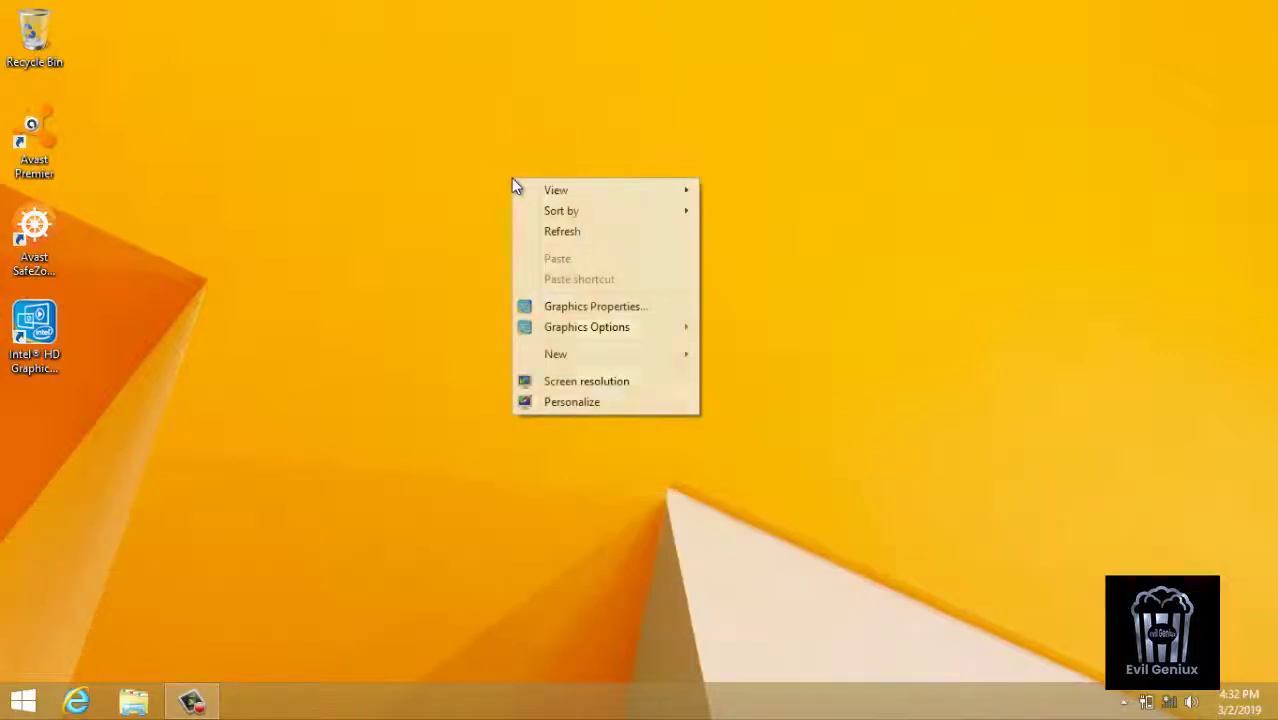
left_click(535, 231)
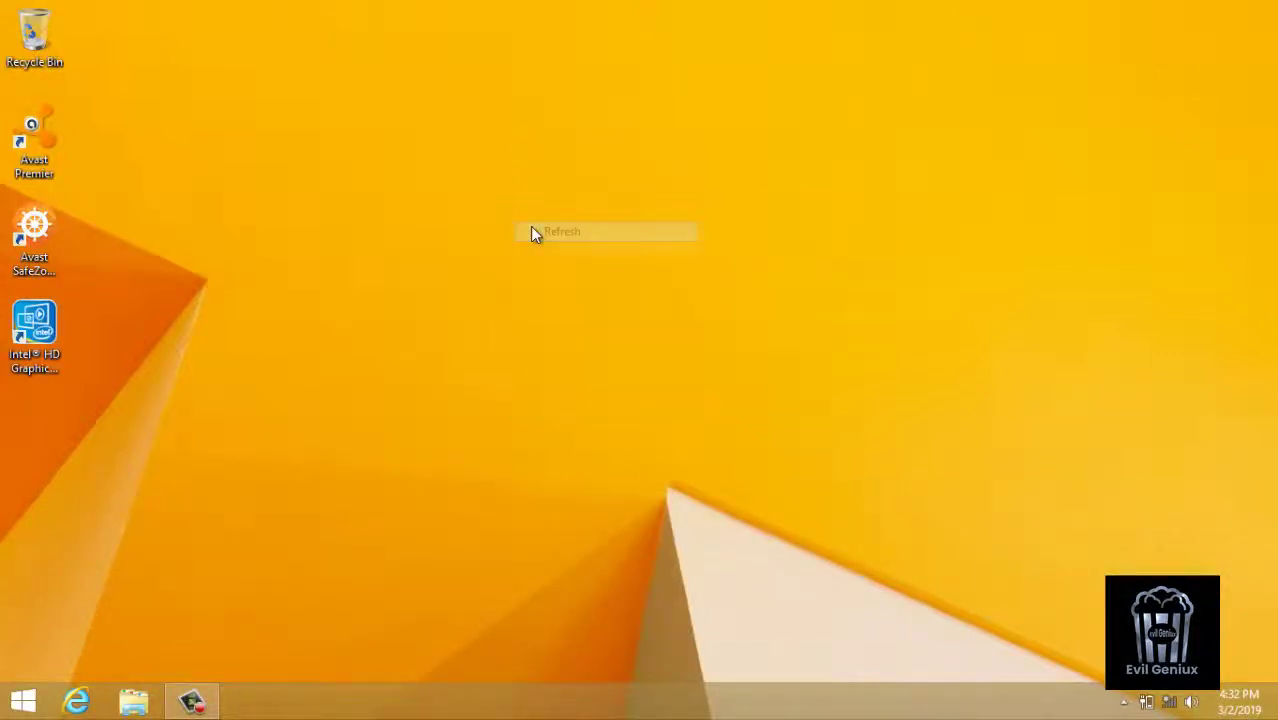
right_click(530, 227)
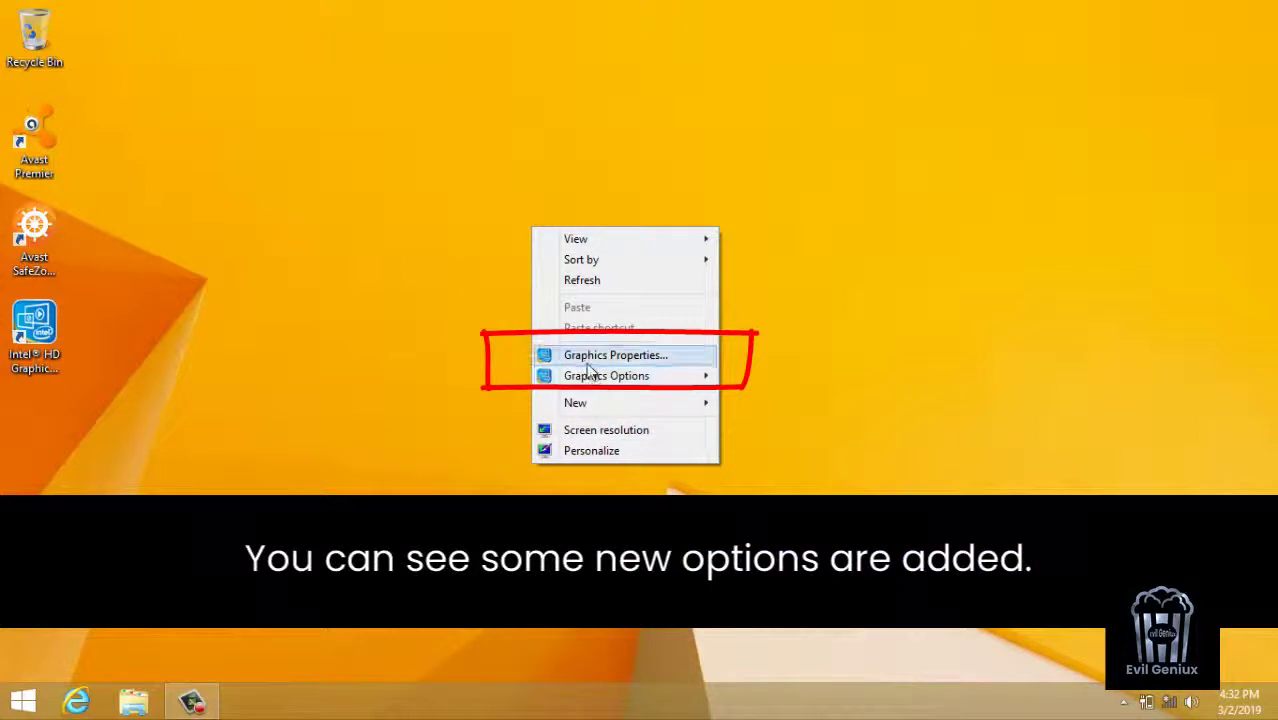
View the graphics adapter information in the advanced settings of Screen Resolution, and close both windows
left_click(600, 429)
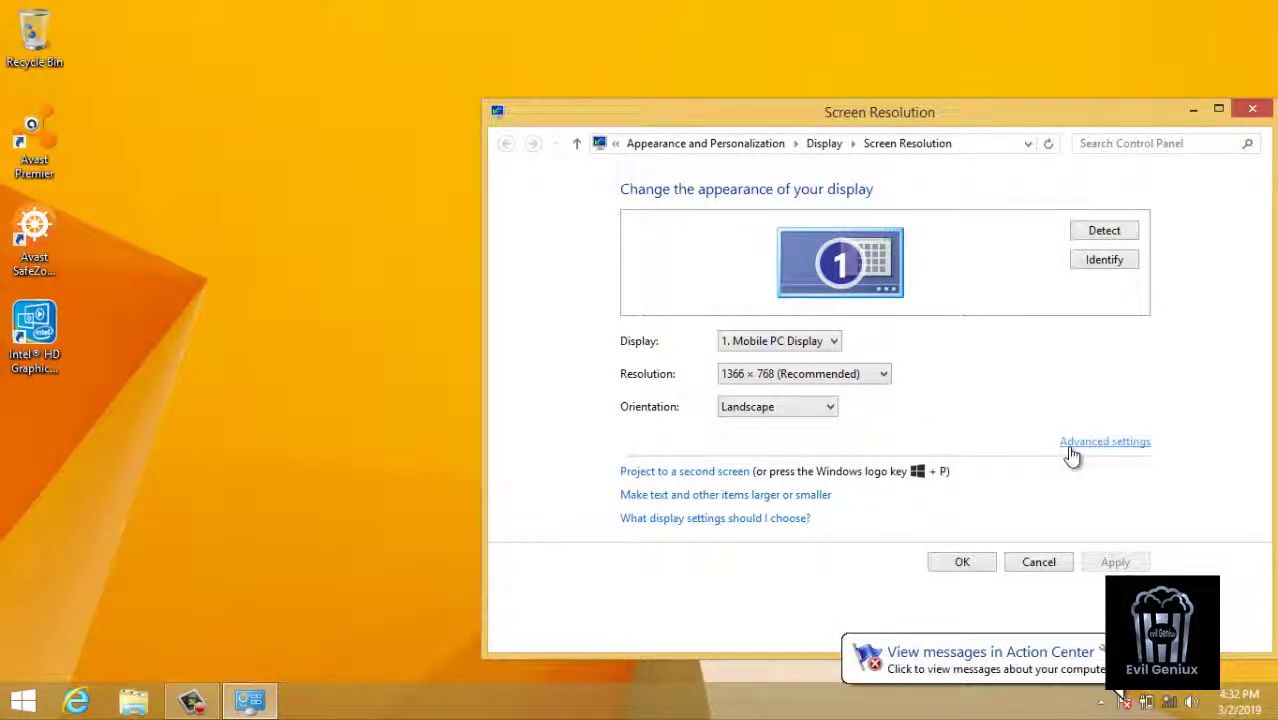
left_click(1068, 449)
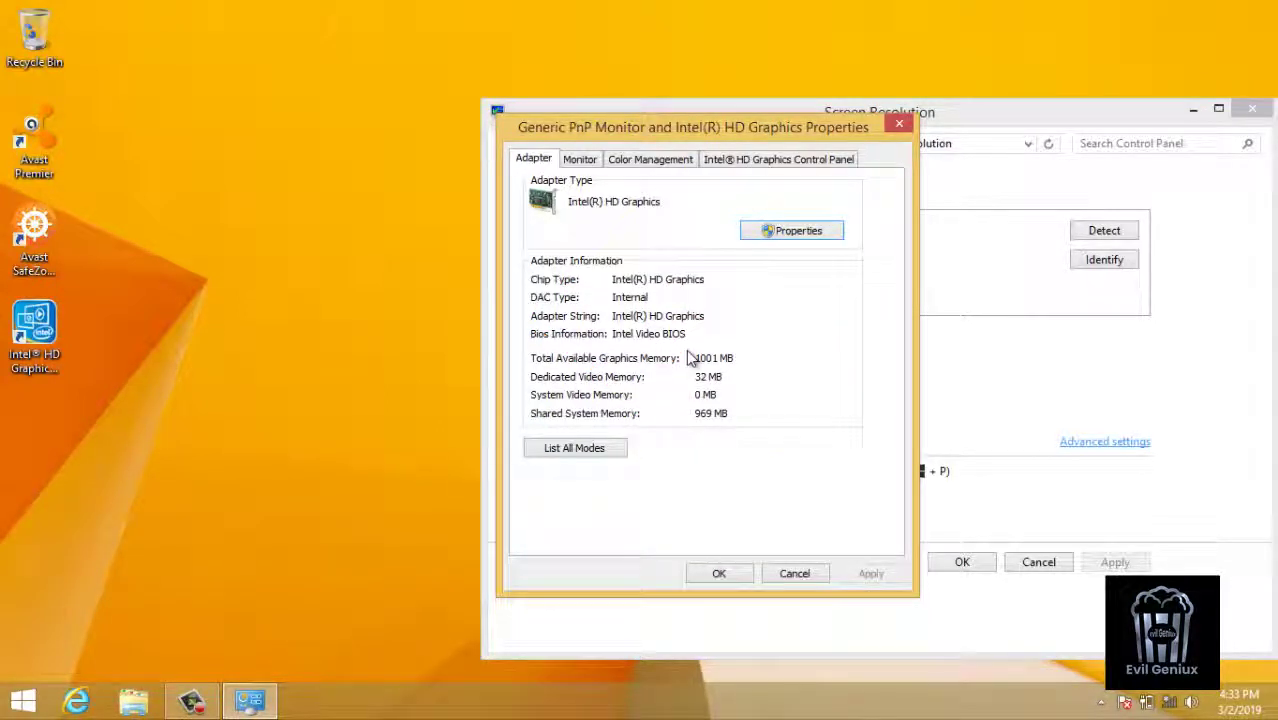
left_click(727, 578)
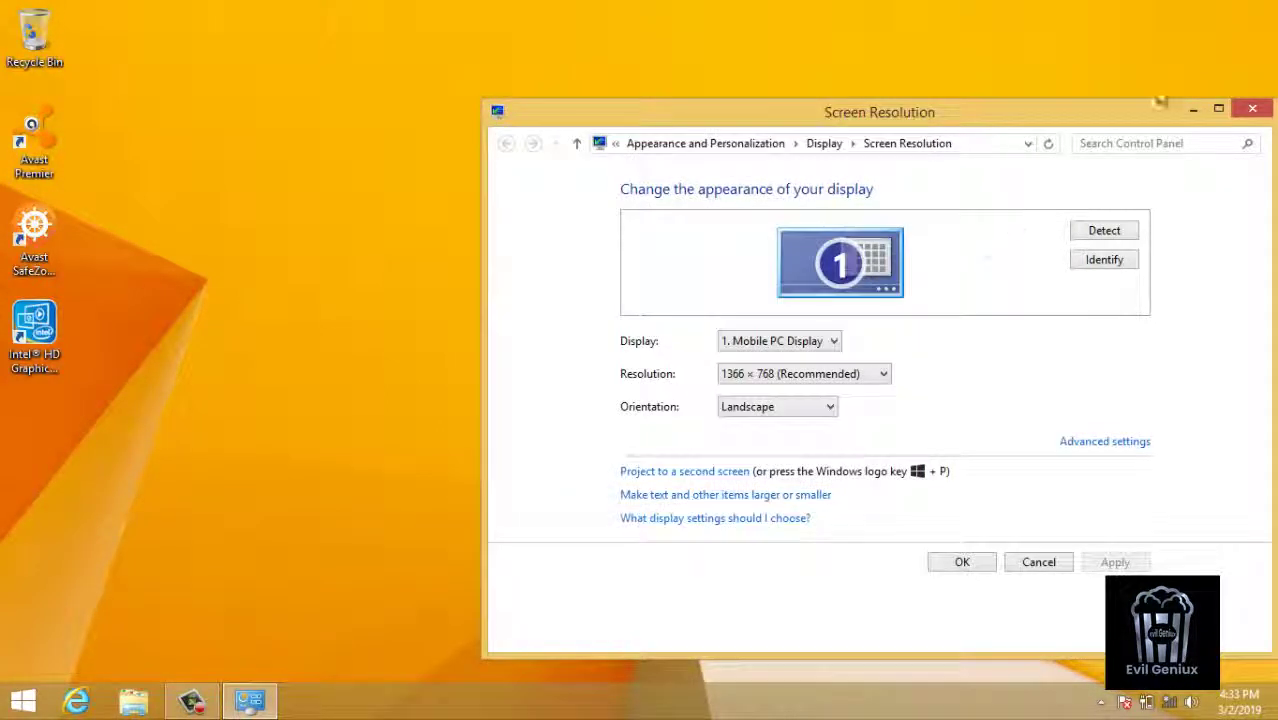
left_click(1252, 108)
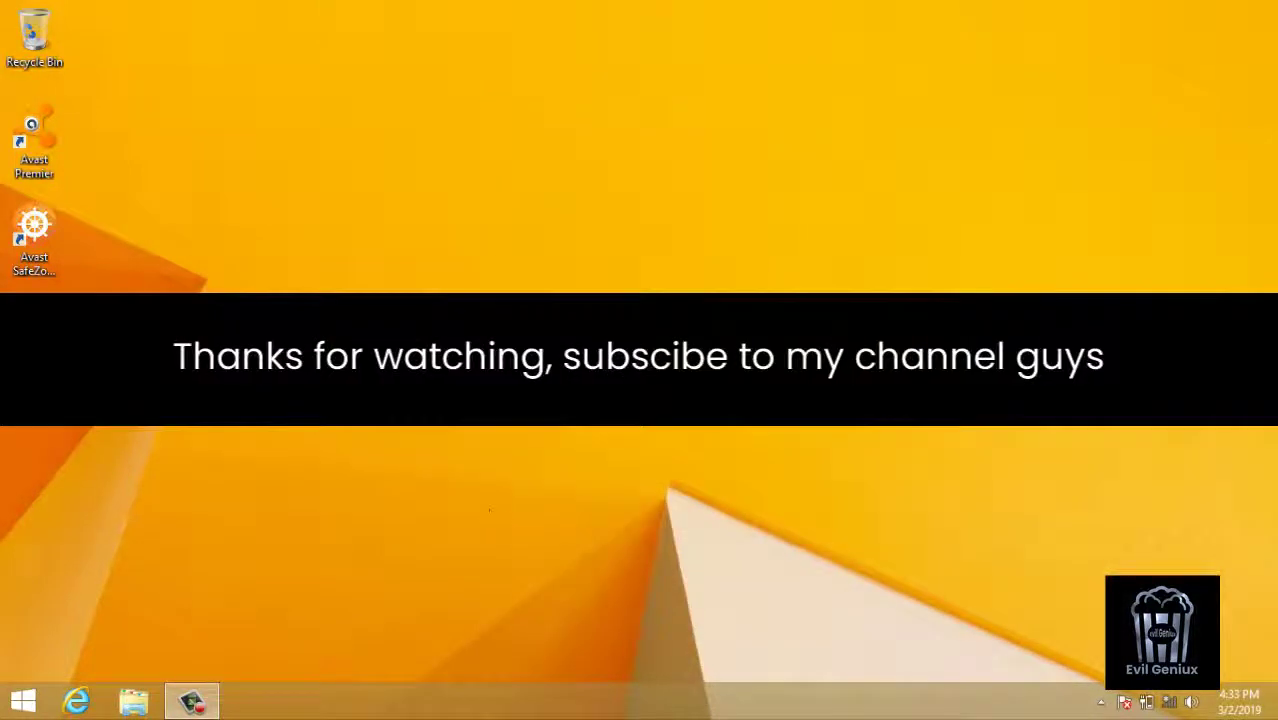
left_click(192, 700)
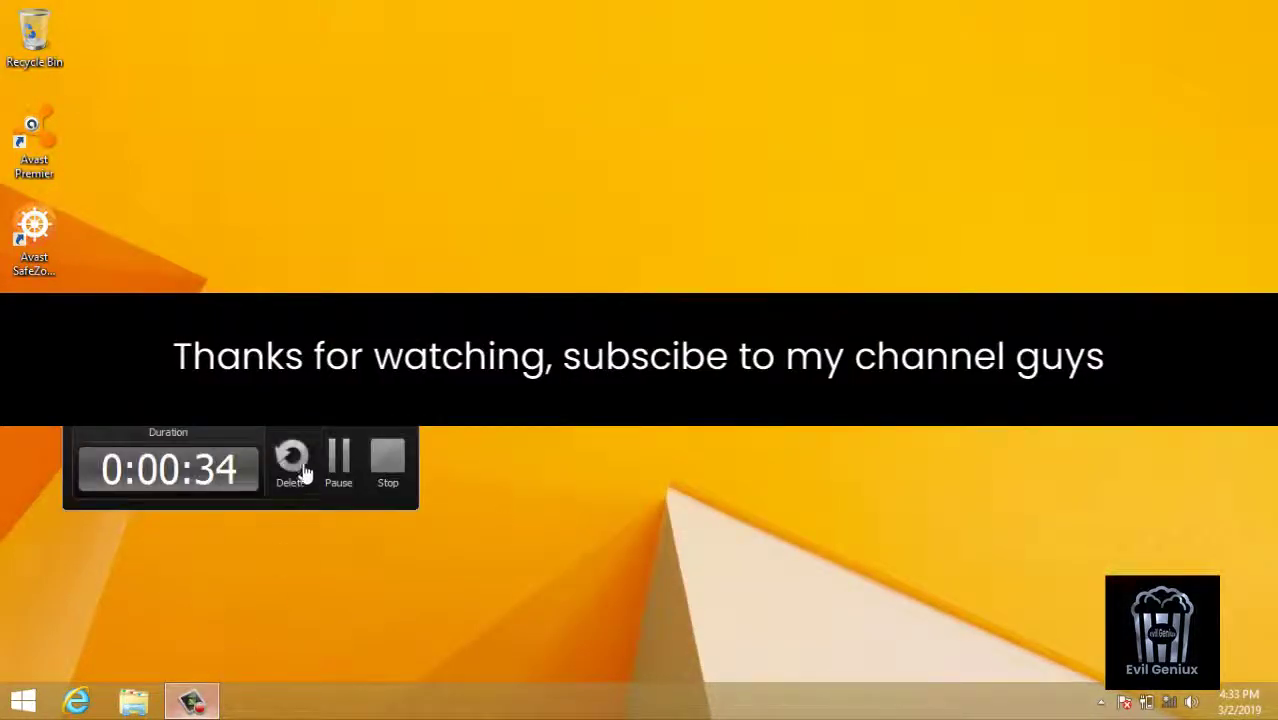